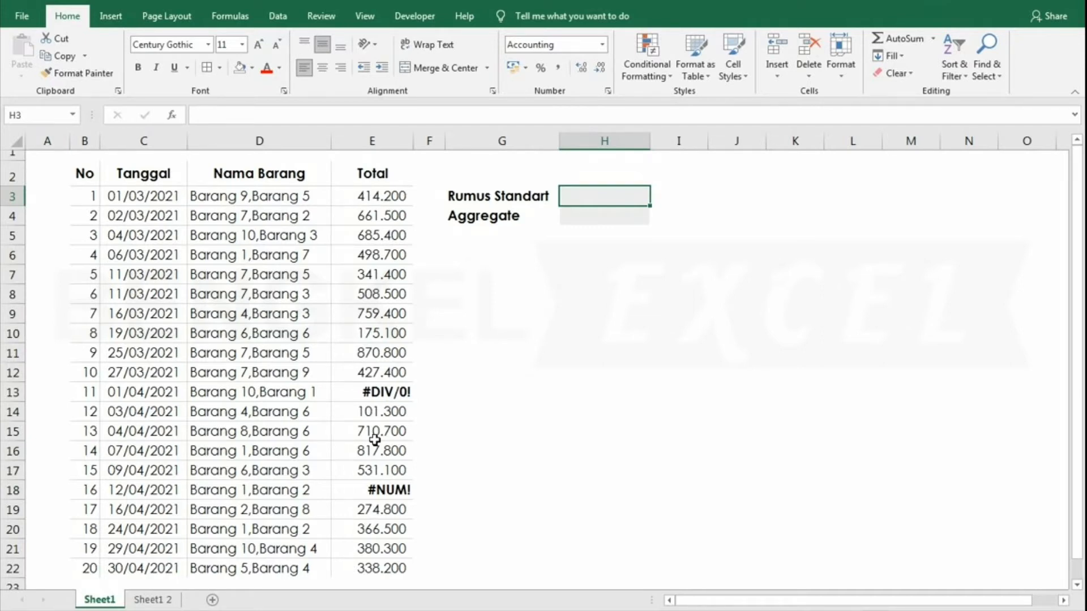
Enter a SUM formula in H3 (Rumus Standart) that totals the Total column, E3:E22
{"action": "type", "text": "=SUM("}
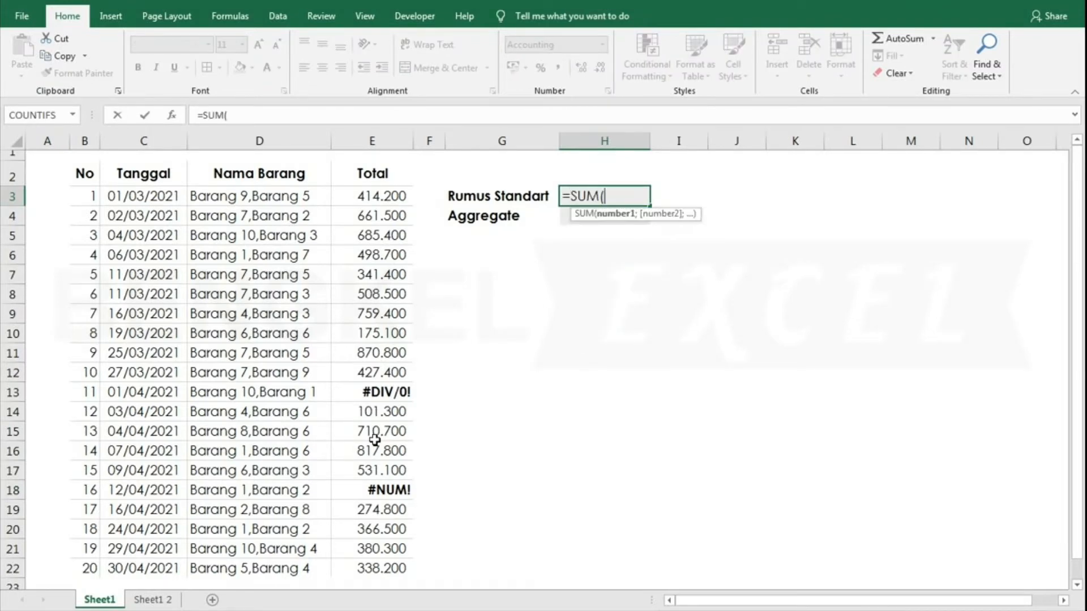
{"action": "left_click", "coordinate": [359, 197]}
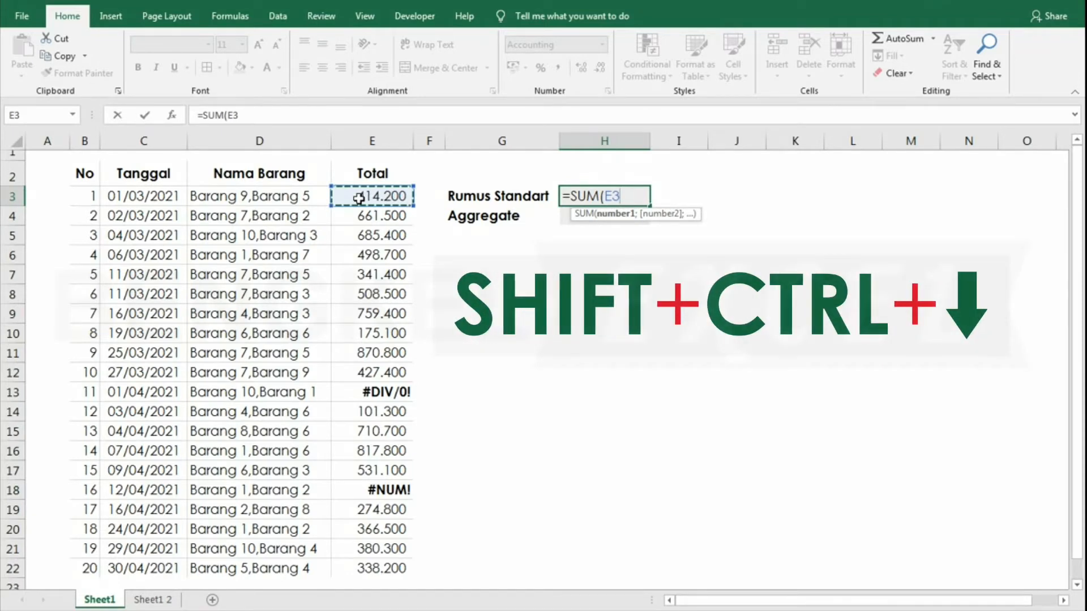
{"action": "key", "text": "ctrl+shift+Down"}
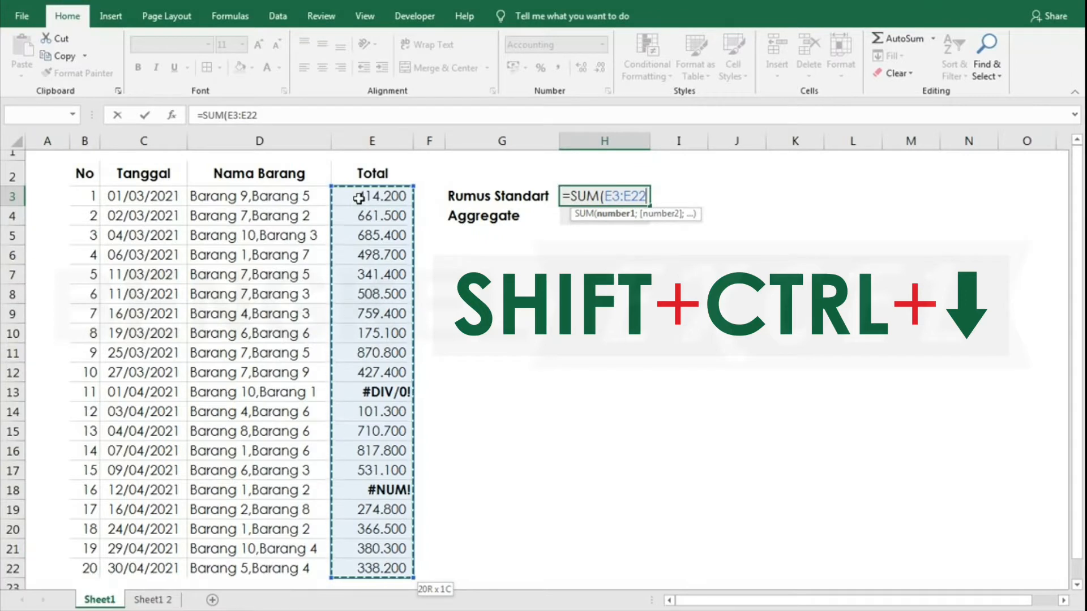
{"action": "key", "text": "Return"}
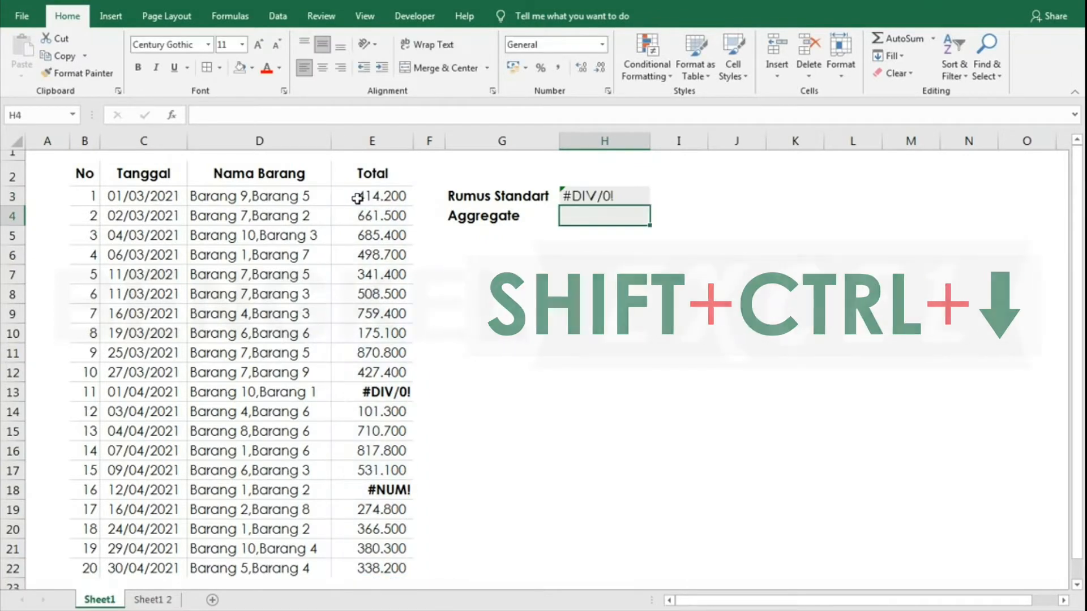
Examine the SUM result in H3 and the error cells E13 and E18 in the Total column
{"action": "left_click", "coordinate": [604, 196]}
{"action": "left_click", "coordinate": [375, 391]}
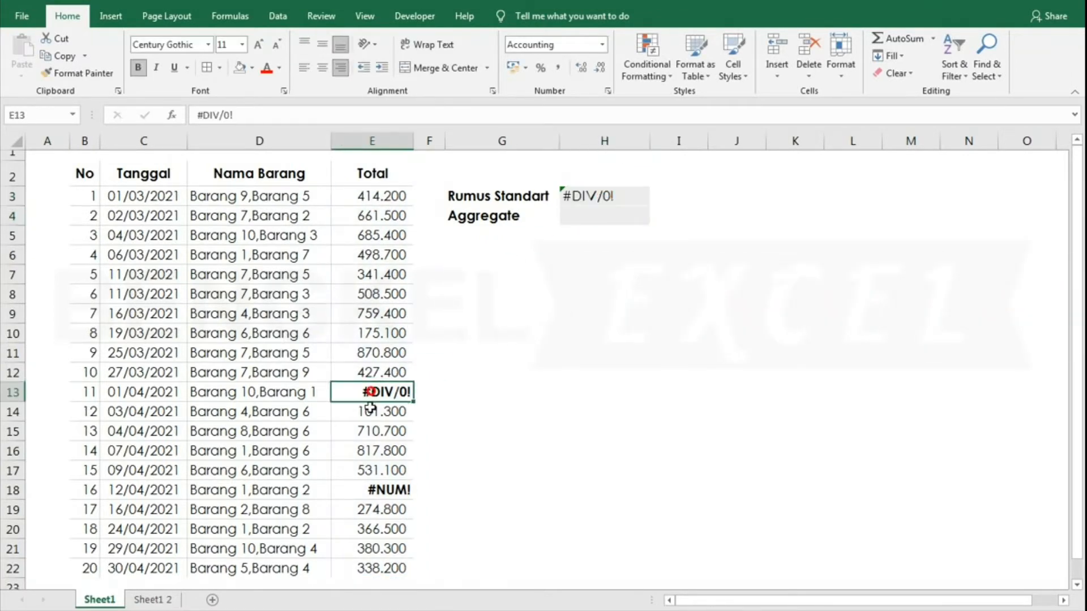
{"action": "left_click", "coordinate": [364, 492]}
{"action": "left_click", "coordinate": [378, 396]}
{"action": "left_click", "coordinate": [382, 359]}
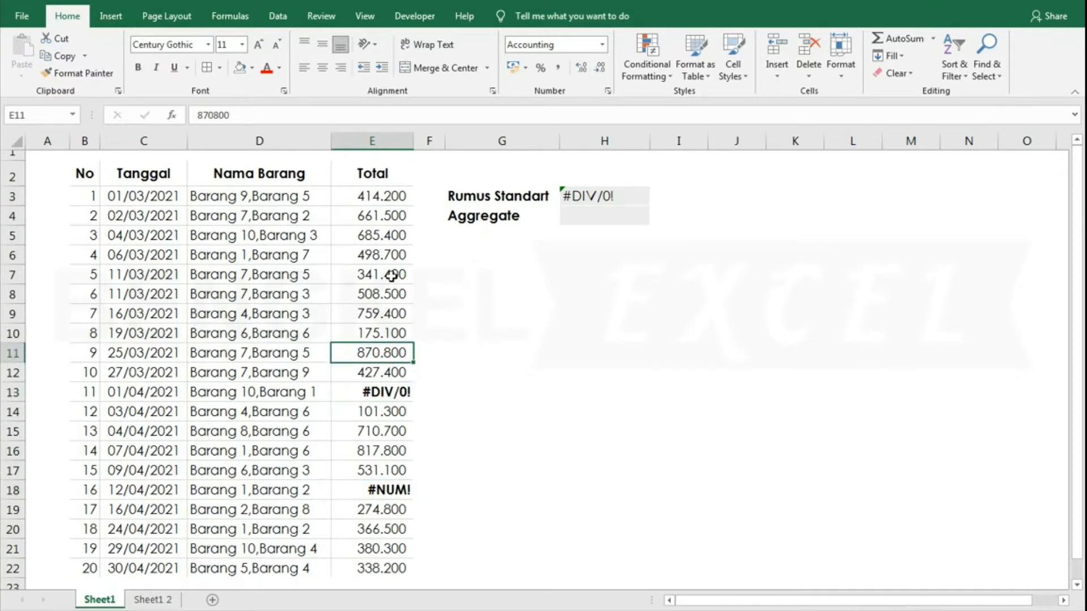
{"action": "left_click", "coordinate": [383, 390]}
{"action": "left_click", "coordinate": [371, 492]}
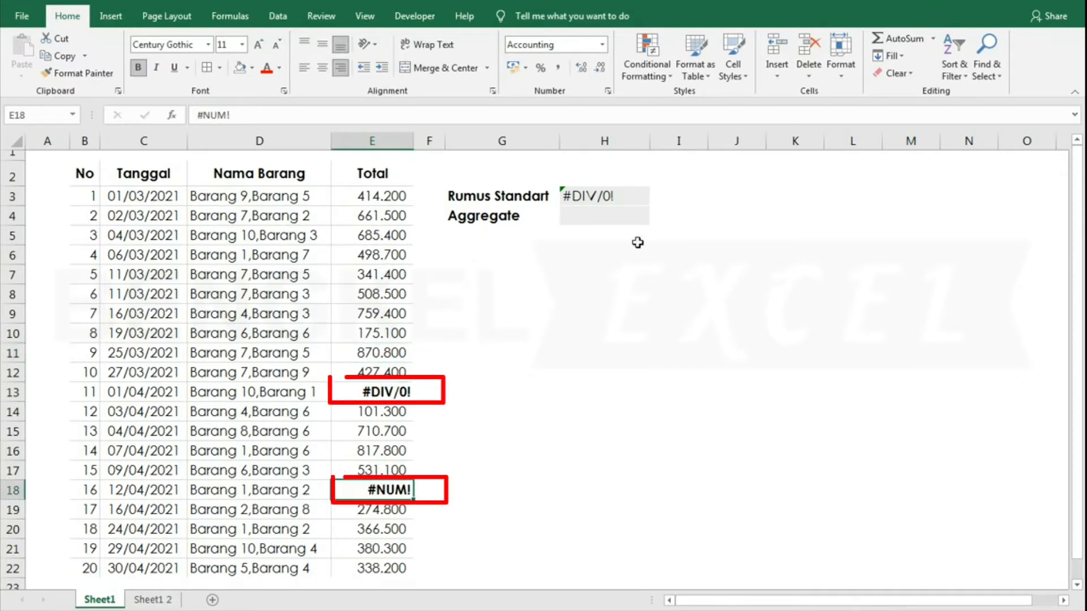
{"action": "left_click", "coordinate": [619, 193]}
Start an AGGREGATE formula in H4 with function number 9 - SUM
{"action": "left_click", "coordinate": [595, 218]}
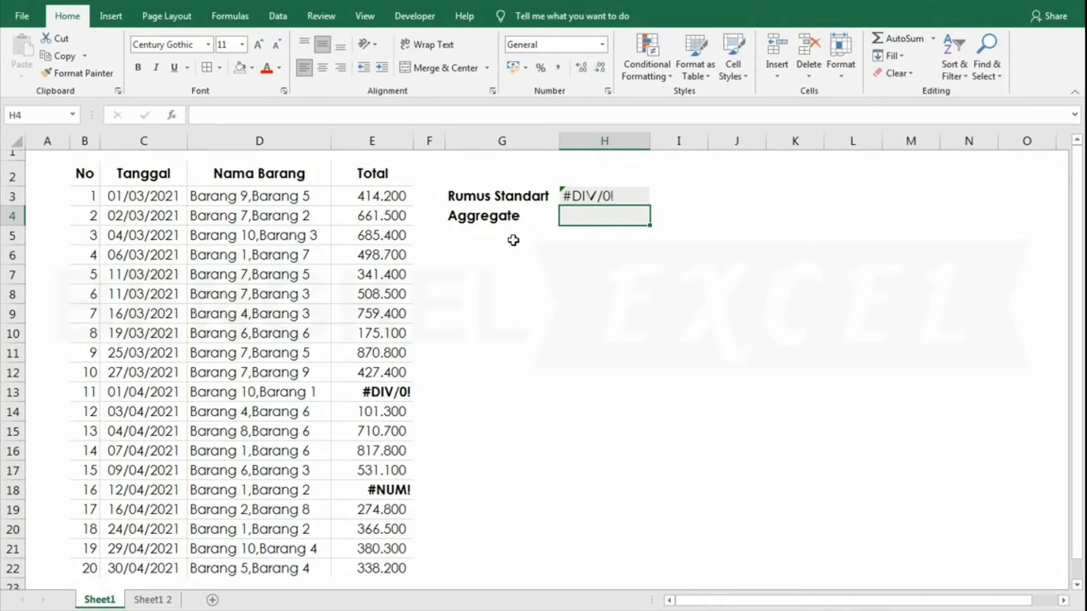
{"action": "type", "text": "="}
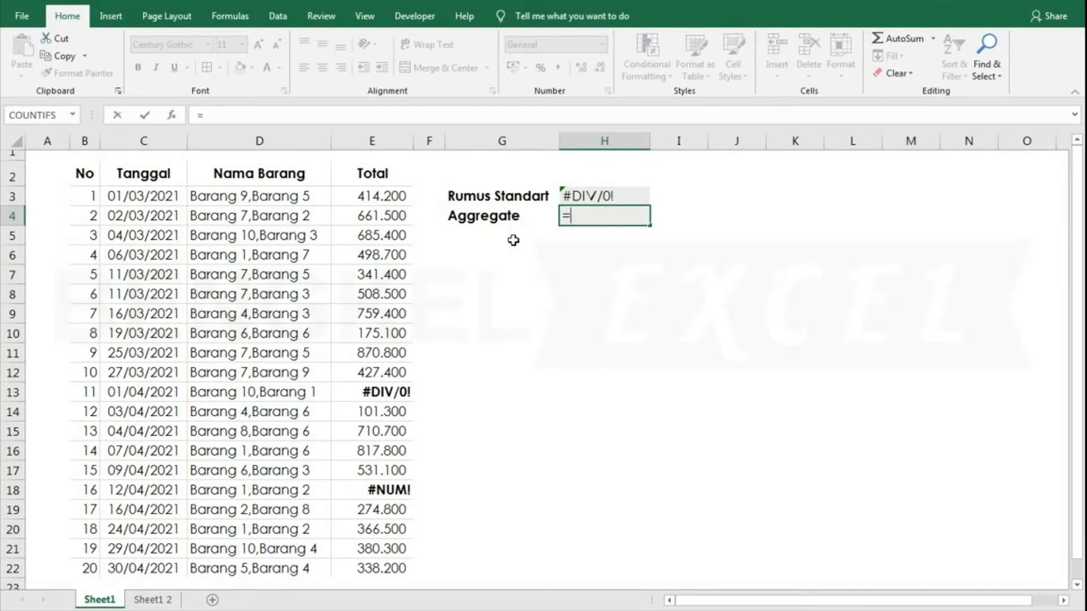
{"action": "type", "text": "ag"}
{"action": "key", "text": "Tab"}
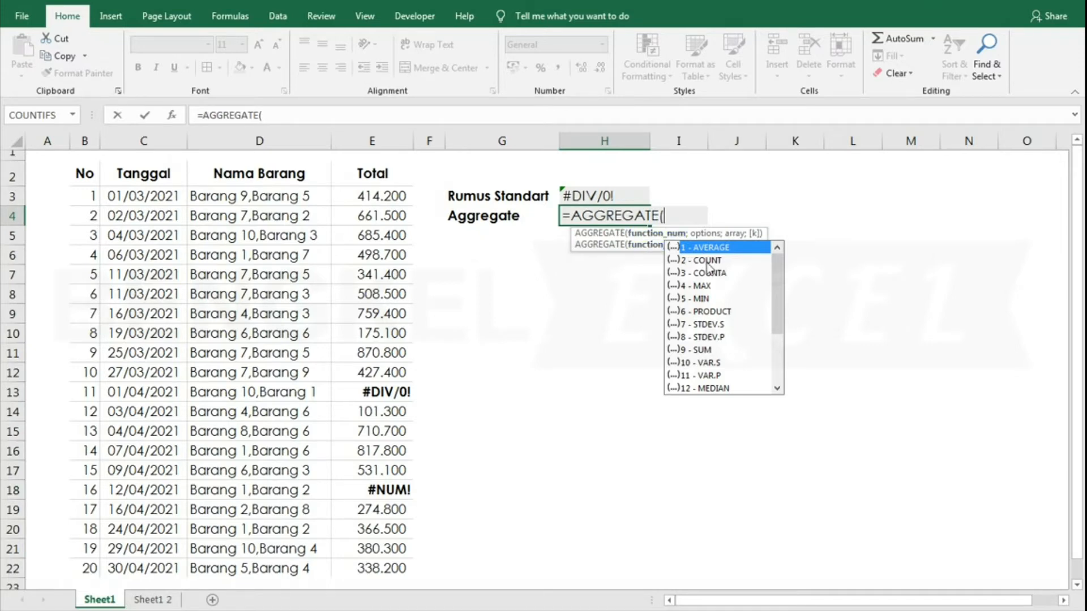
{"action": "key", "text": "Down"}
{"action": "key", "text": "Down"}
{"action": "key", "text": "Down"}
{"action": "key", "text": "Down"}
{"action": "key", "text": "Down"}
{"action": "key", "text": "Down"}
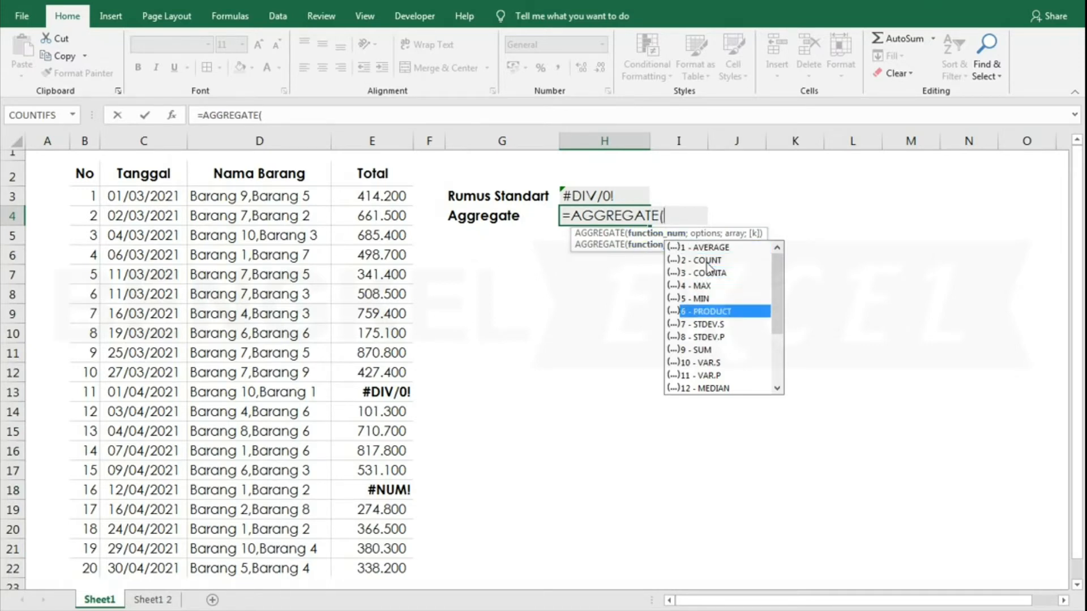
{"action": "key", "text": "Down"}
{"action": "key", "text": "Down"}
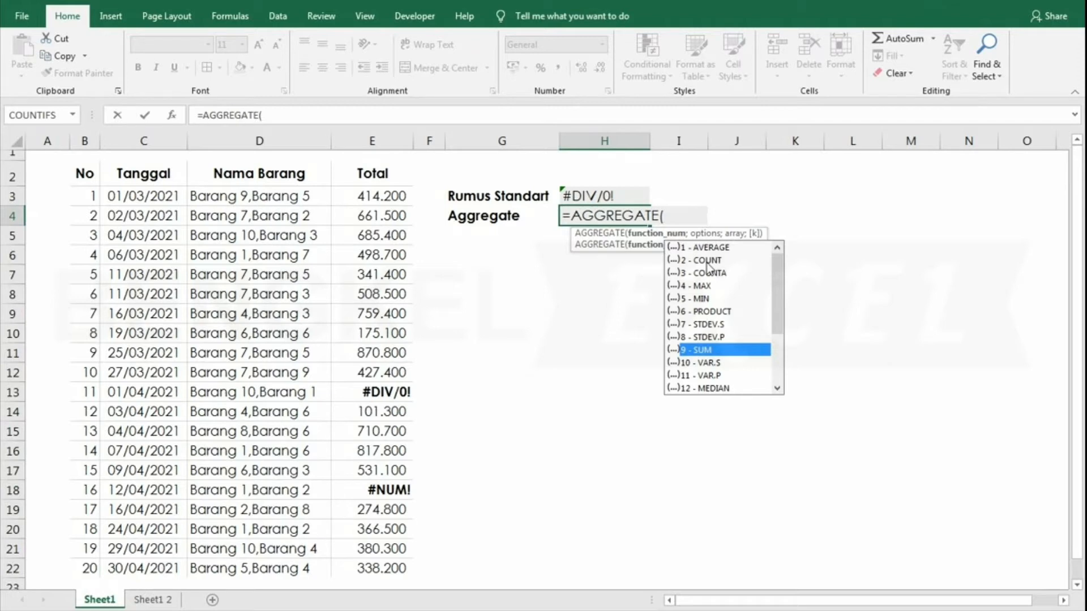
{"action": "key", "text": "Tab"}
{"action": "type", "text": ";"}
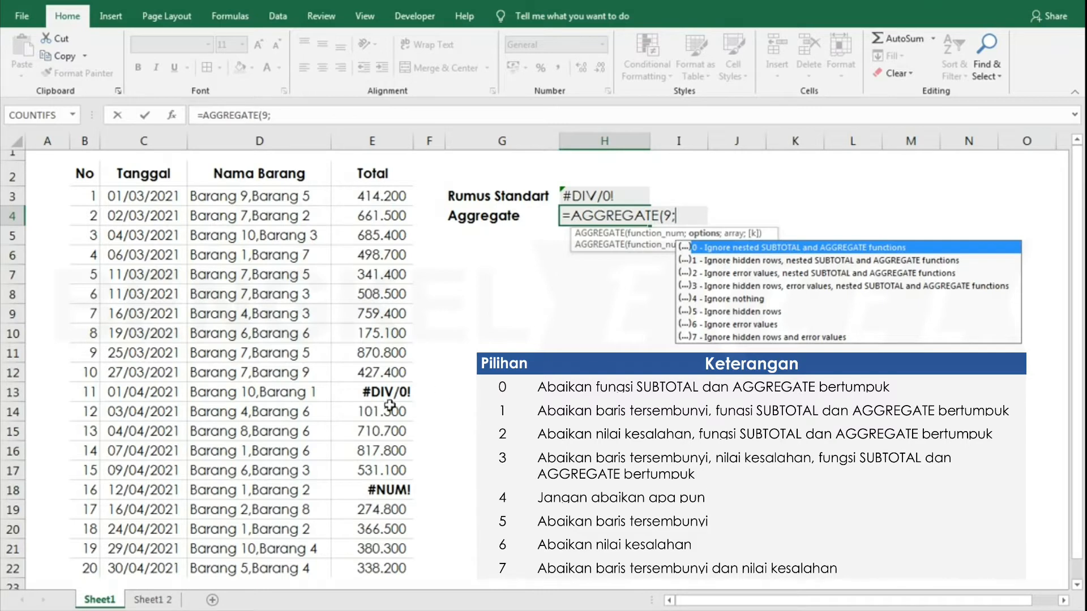
Complete the AGGREGATE formula in H4 with option 6 - Ignore error values and the range E3:E22
{"action": "key", "text": "Down"}
{"action": "key", "text": "Down"}
{"action": "key", "text": "Down"}
{"action": "key", "text": "Down"}
{"action": "key", "text": "Down"}
{"action": "key", "text": "Down"}
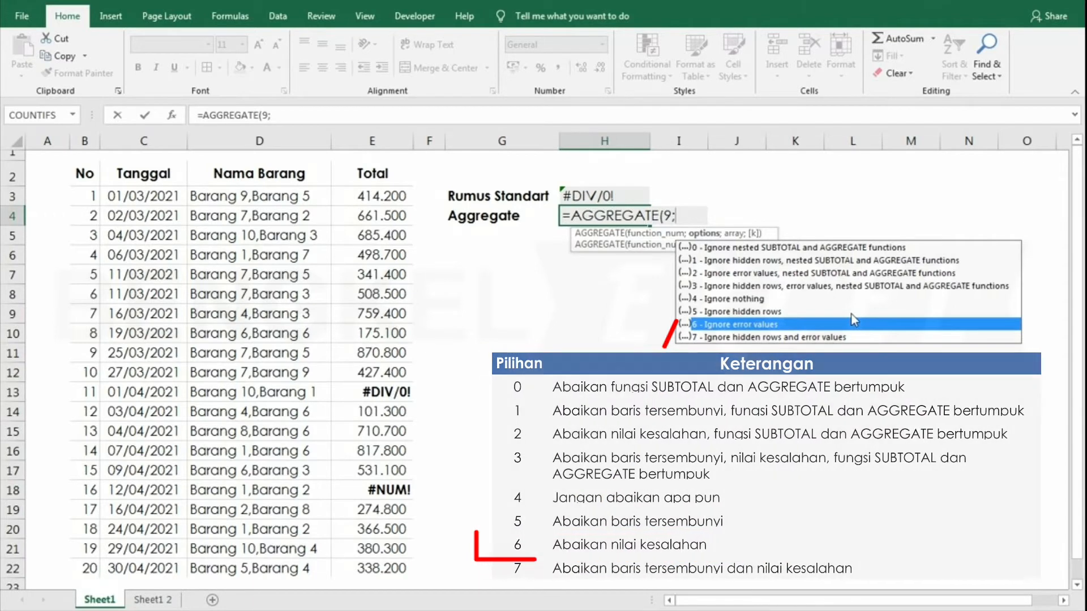
{"action": "key", "text": "Tab"}
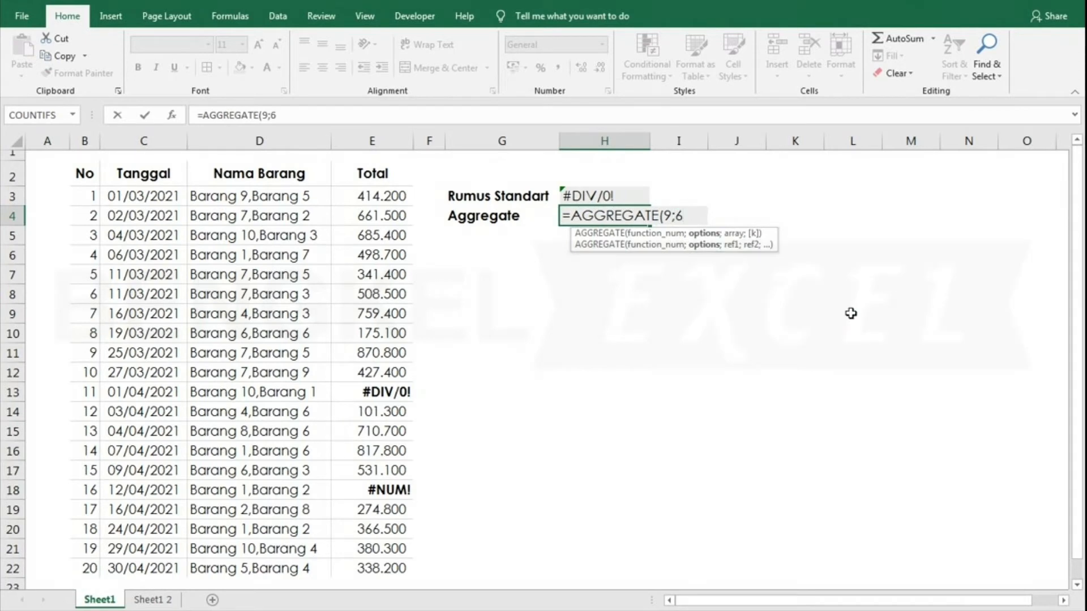
{"action": "type", "text": ";"}
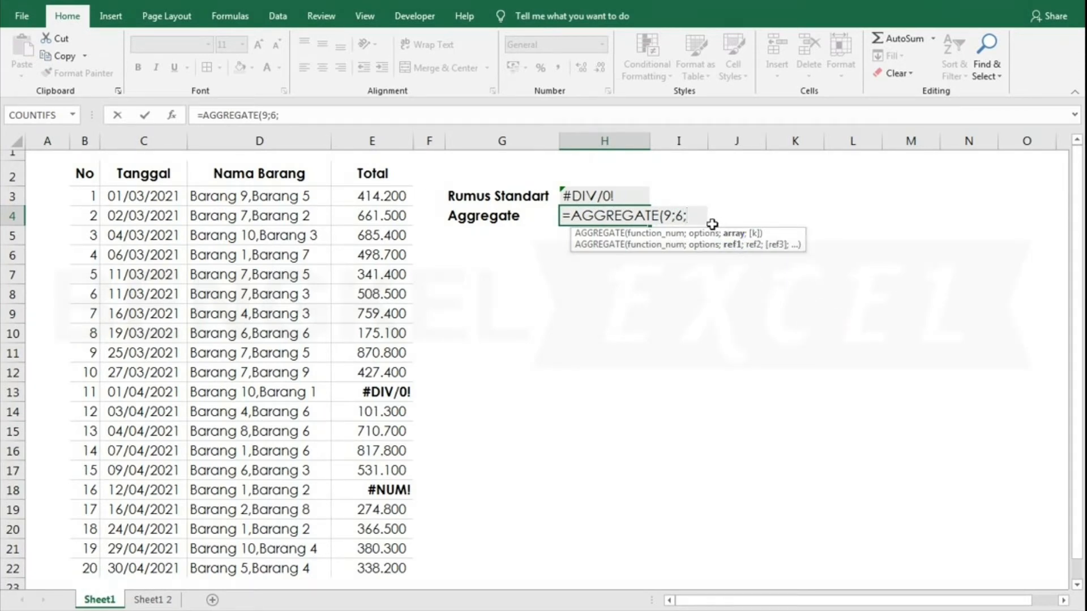
{"action": "left_click", "coordinate": [383, 196]}
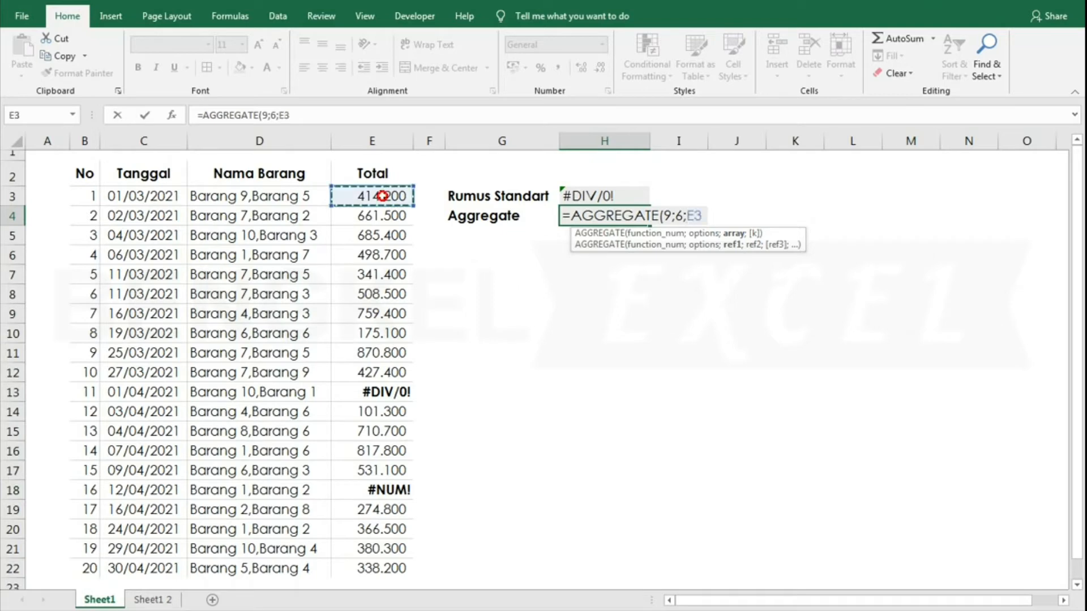
{"action": "key", "text": "ctrl+shift+Down"}
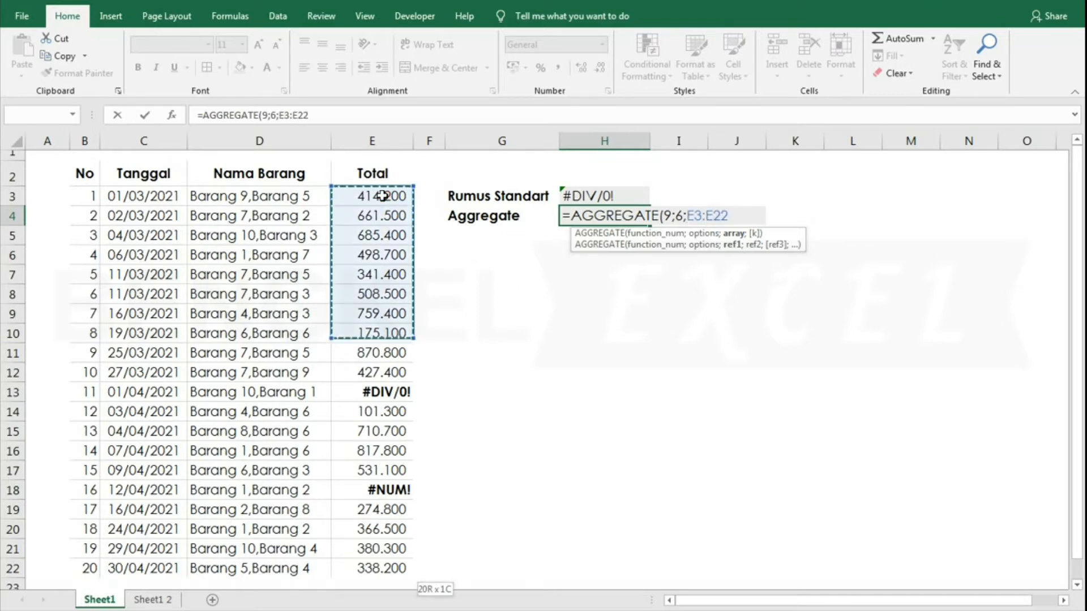
{"action": "type", "text": ")"}
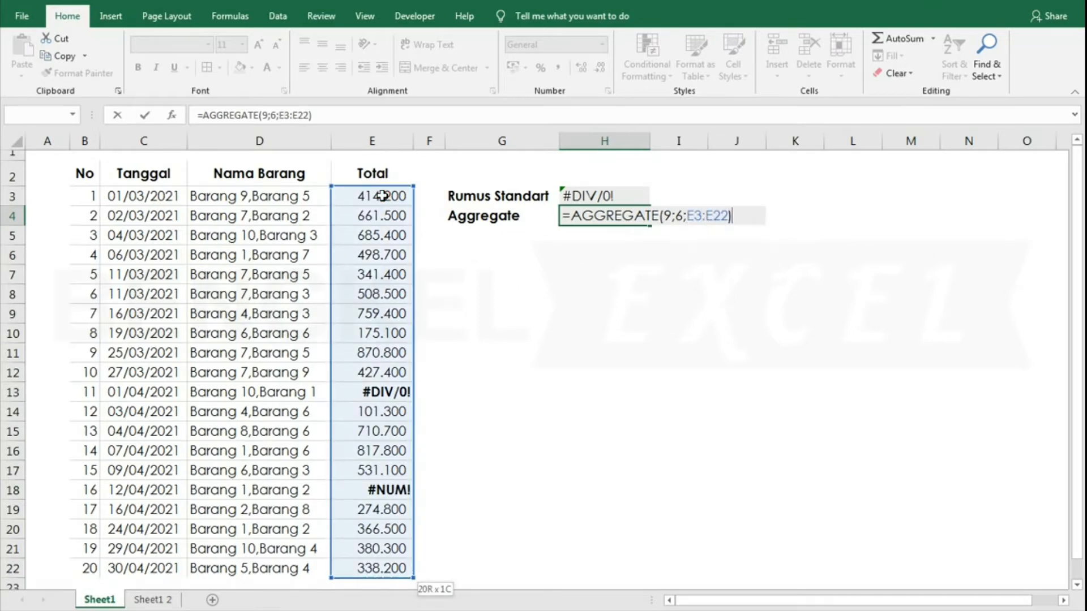
{"action": "key", "text": "Return"}
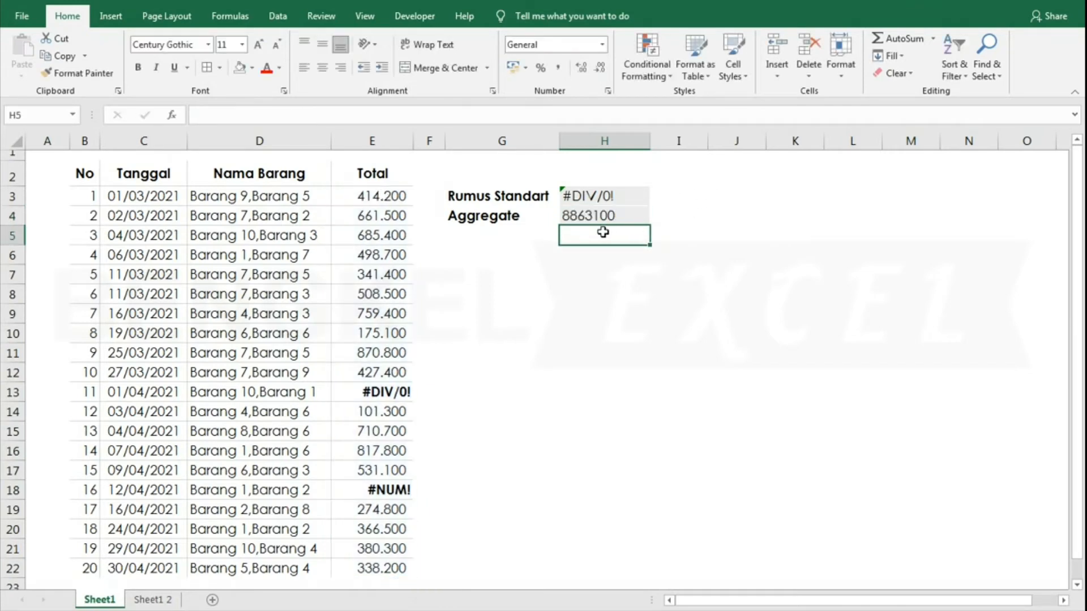
Apply the comma number style to the AGGREGATE result in H4
{"action": "left_click", "coordinate": [598, 216]}
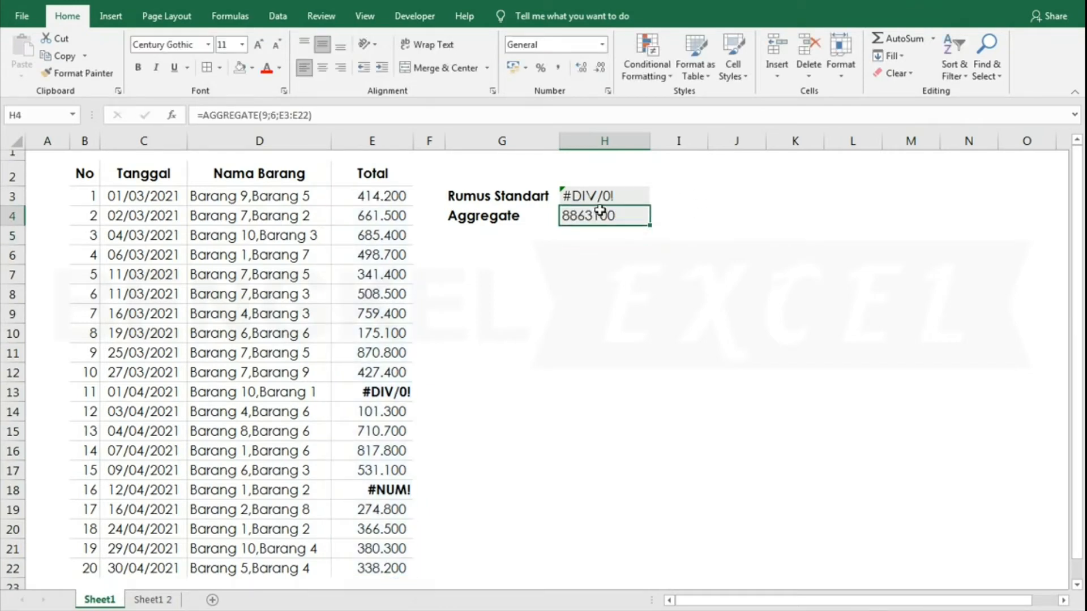
{"action": "left_click", "coordinate": [559, 68]}
{"action": "left_click", "coordinate": [626, 297]}
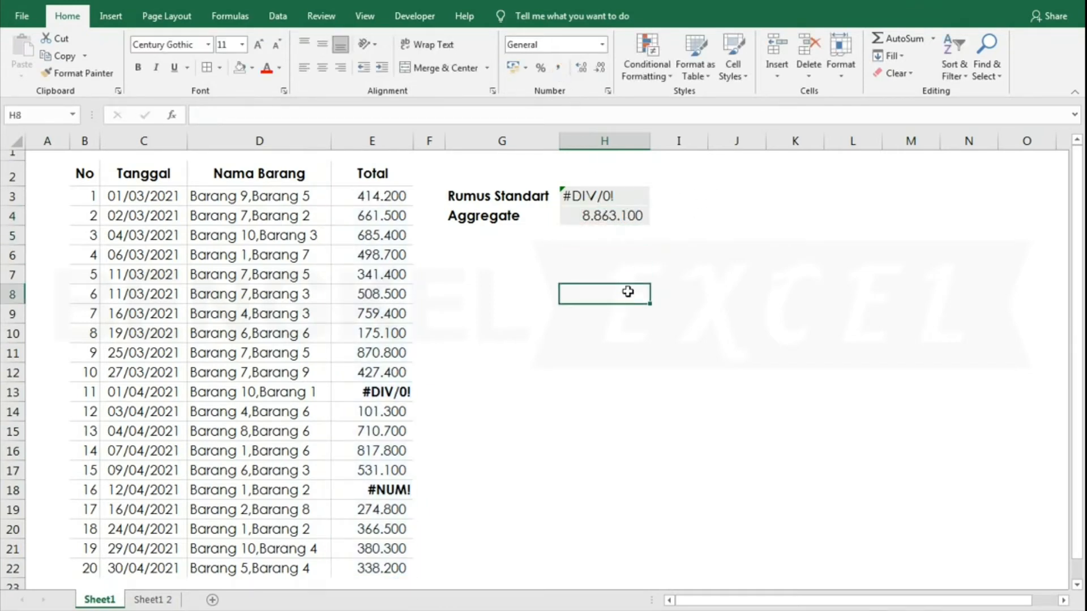
{"action": "left_click", "coordinate": [610, 221]}
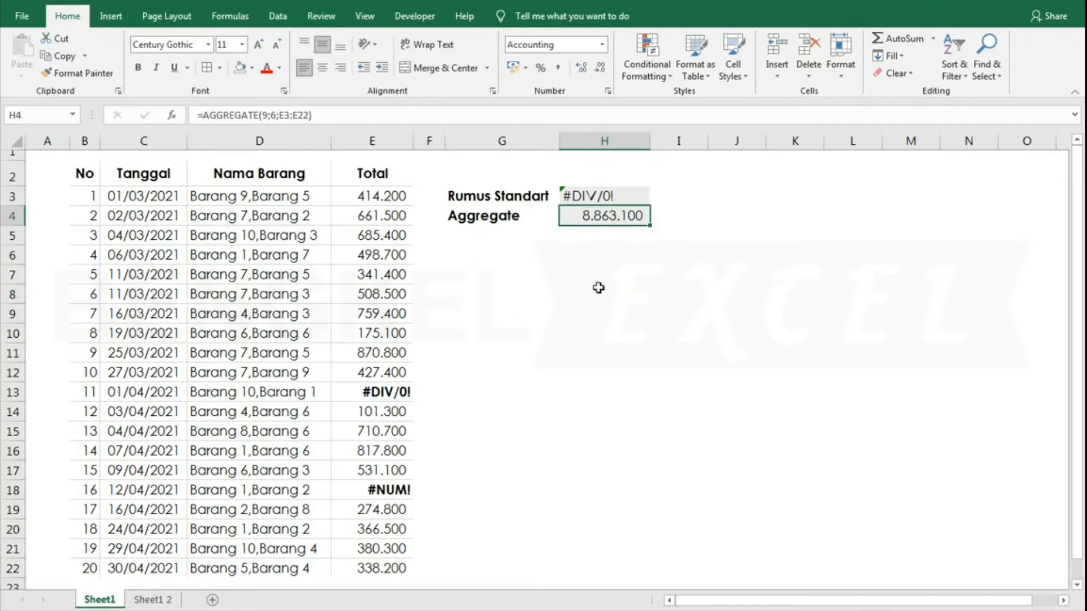
{"action": "left_click", "coordinate": [595, 243]}
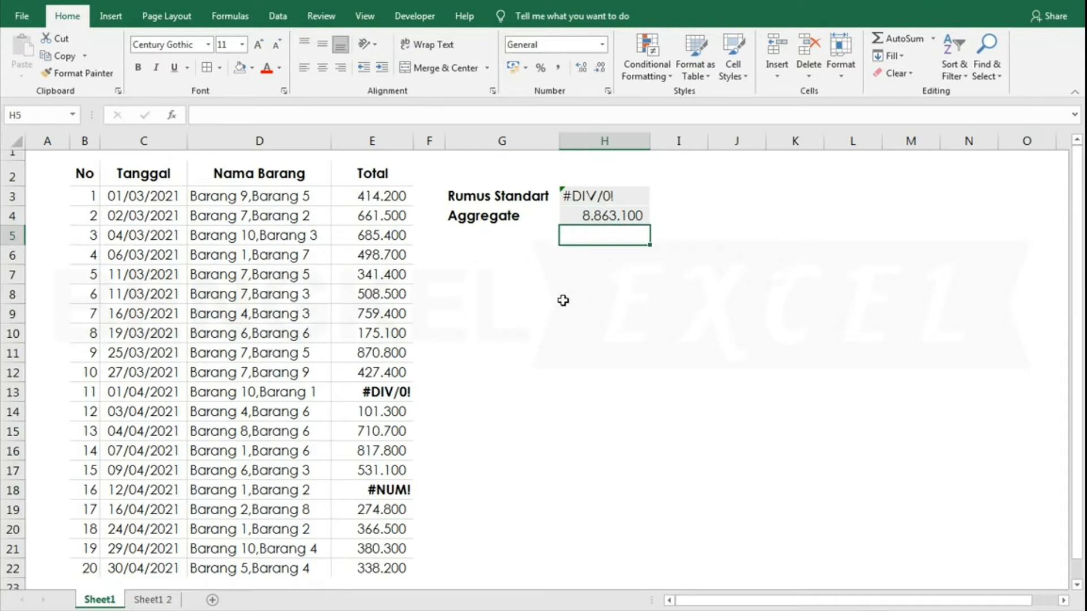
Replace the formula in H3 with =AVERAGE(E3:E22)
{"action": "key", "text": "Up"}
{"action": "key", "text": "Up"}
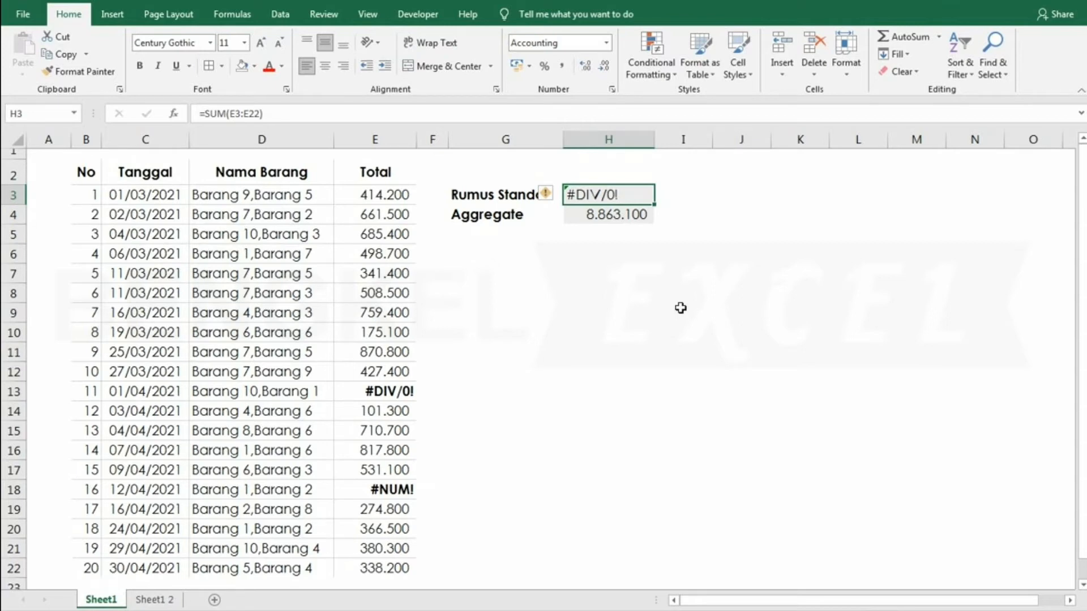
{"action": "type", "text": "=av"}
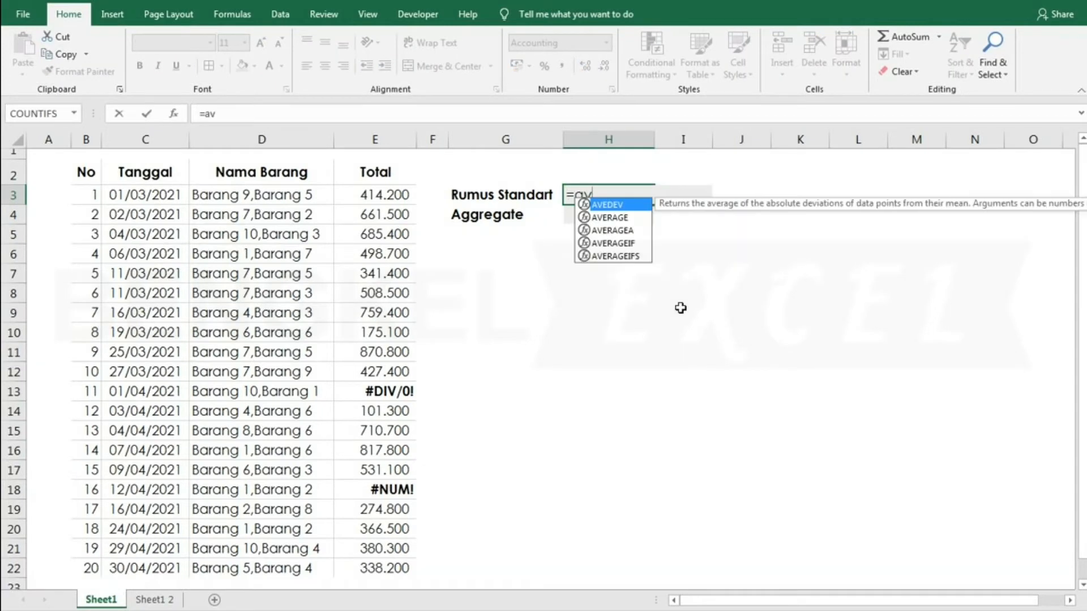
{"action": "key", "text": "Down"}
{"action": "key", "text": "Down"}
{"action": "key", "text": "Up"}
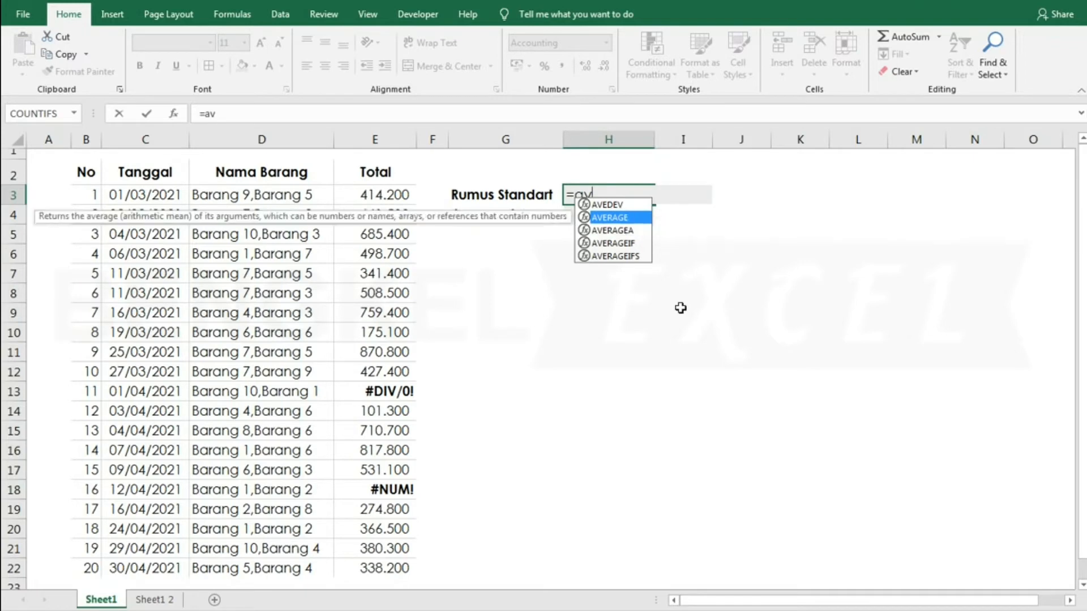
{"action": "key", "text": "Tab"}
{"action": "left_click", "coordinate": [368, 194]}
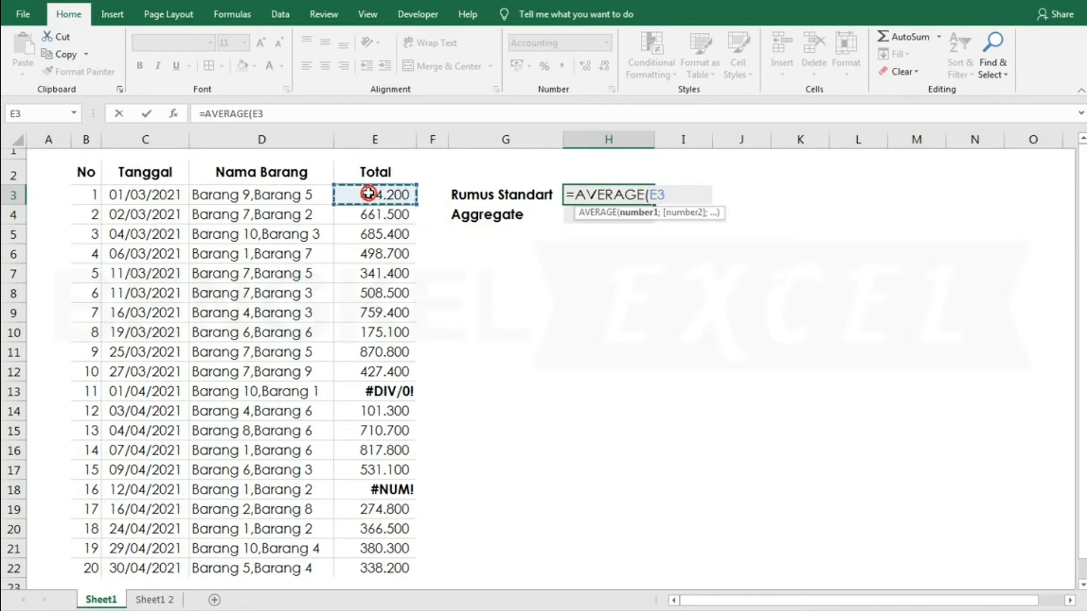
{"action": "key", "text": "ctrl+shift+Down"}
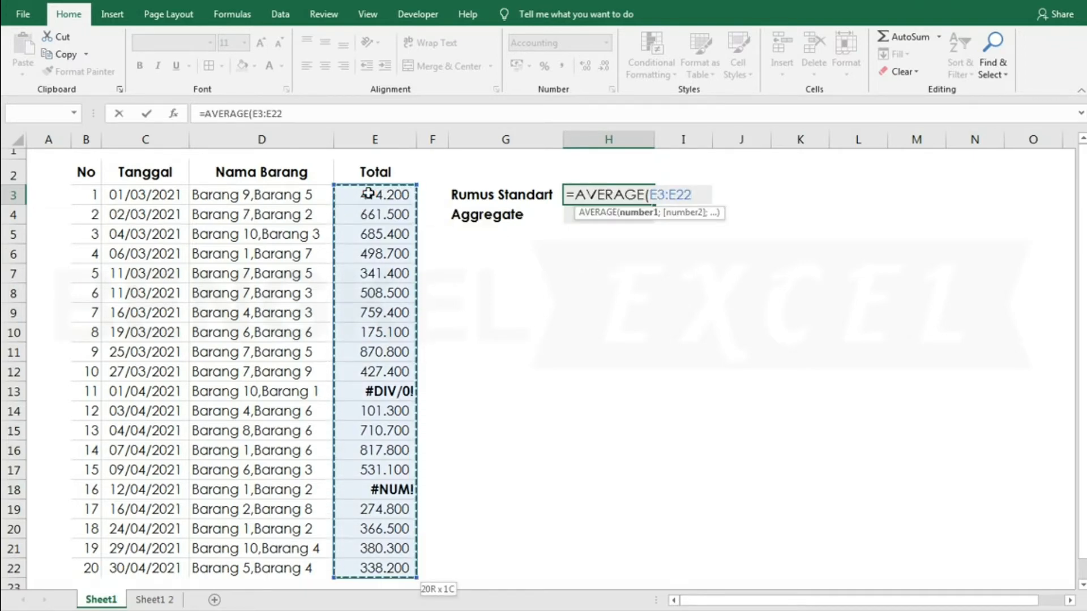
{"action": "type", "text": ")"}
{"action": "key", "text": "Return"}
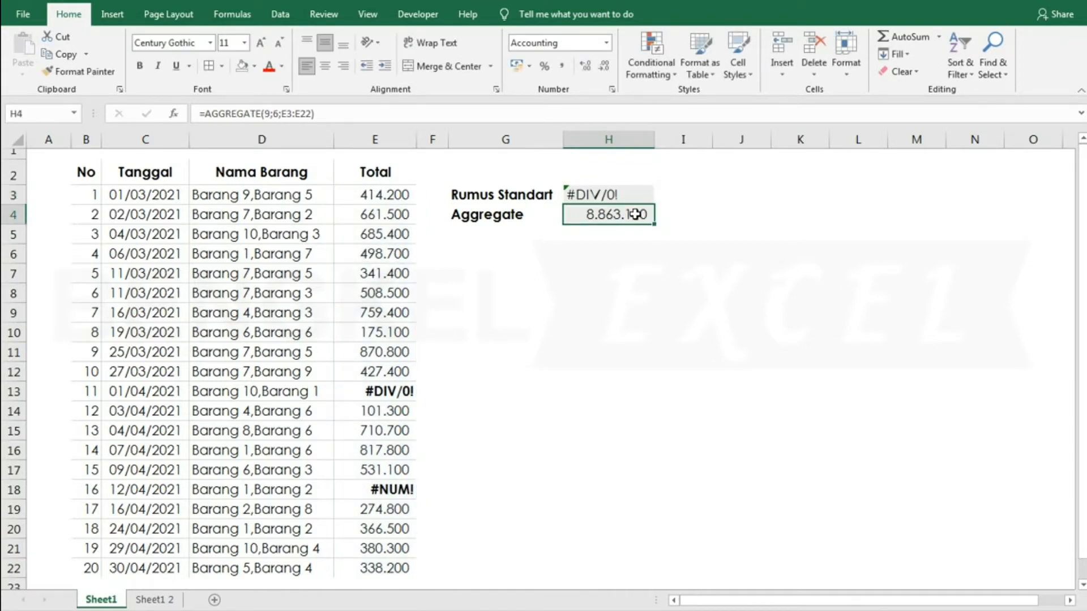
Replace the formula in H4 with a new AGGREGATE formula using function number 1 - AVERAGE and option 6 - Ignore error values
{"action": "type", "text": "="}
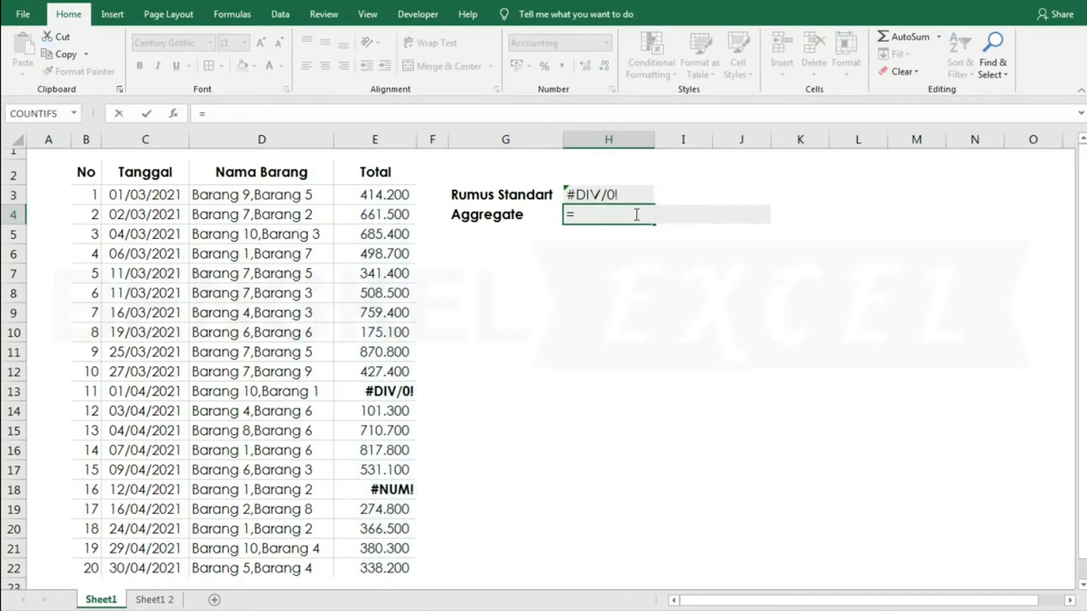
{"action": "type", "text": "agg"}
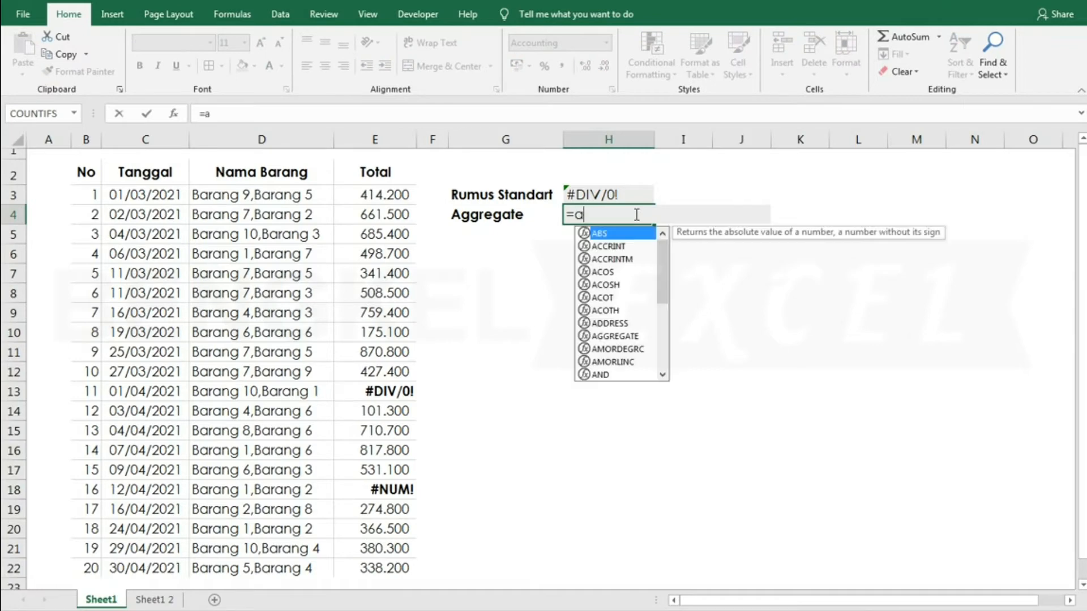
{"action": "key", "text": "Tab"}
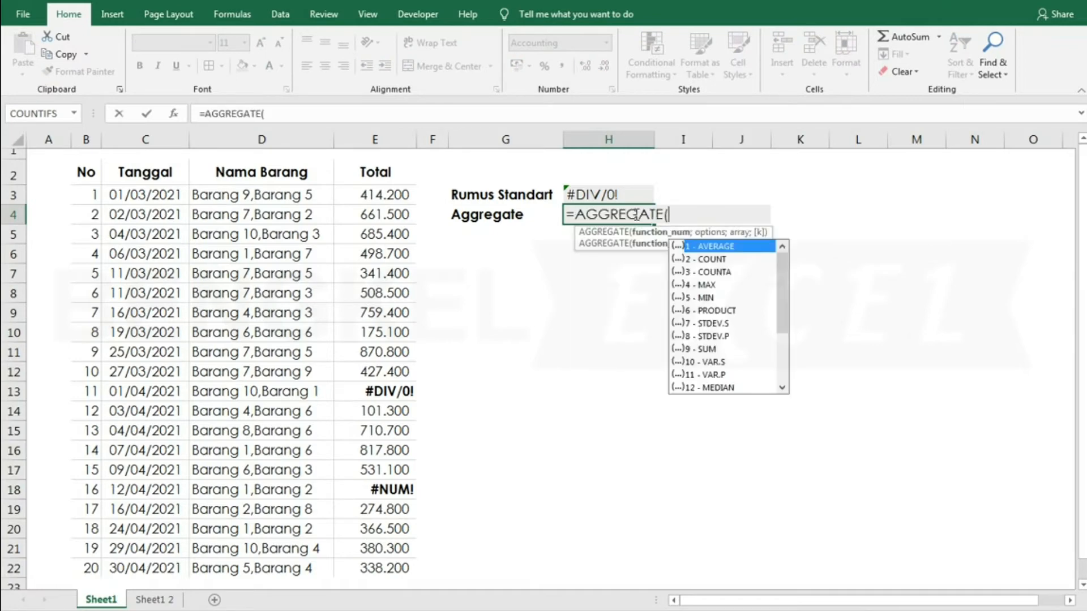
{"action": "type", "text": "1;"}
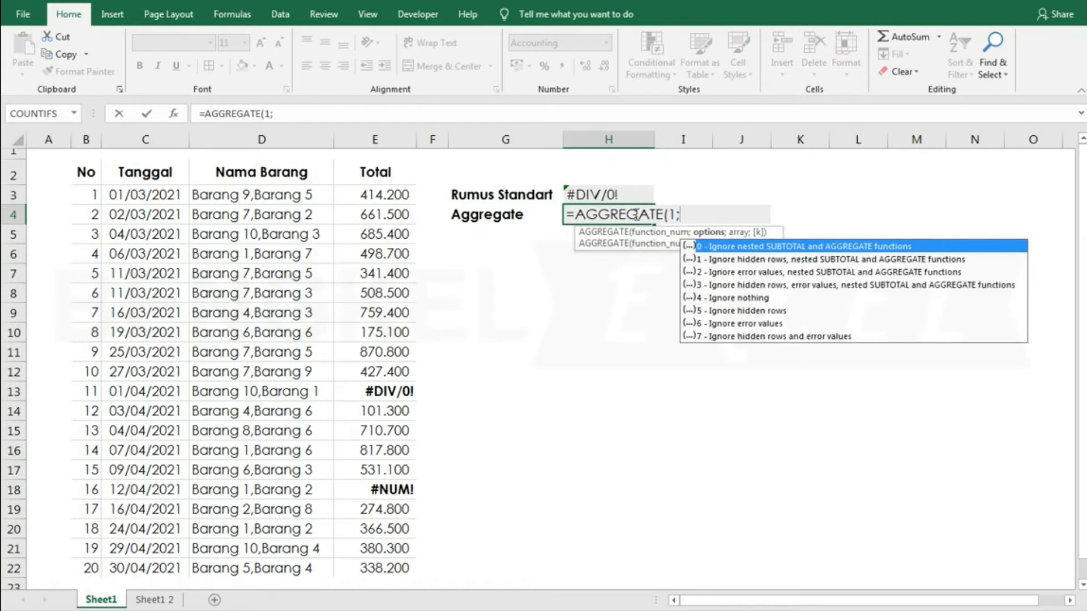
{"action": "key", "text": "Down"}
{"action": "key", "text": "Down"}
{"action": "key", "text": "Down"}
{"action": "key", "text": "Down"}
{"action": "key", "text": "Down"}
{"action": "key", "text": "Down"}
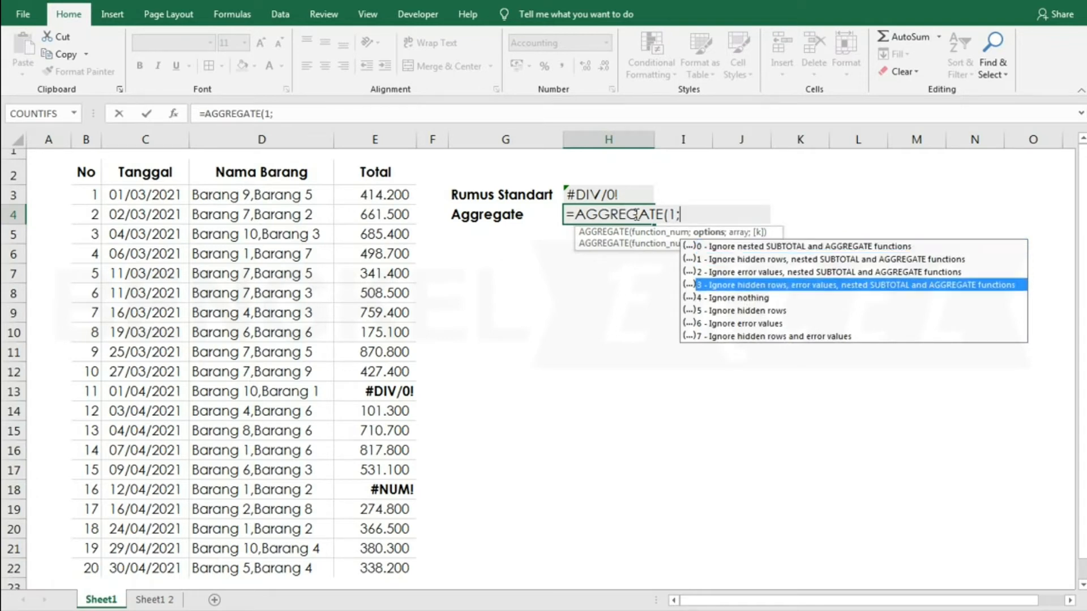
{"action": "key", "text": "Tab"}
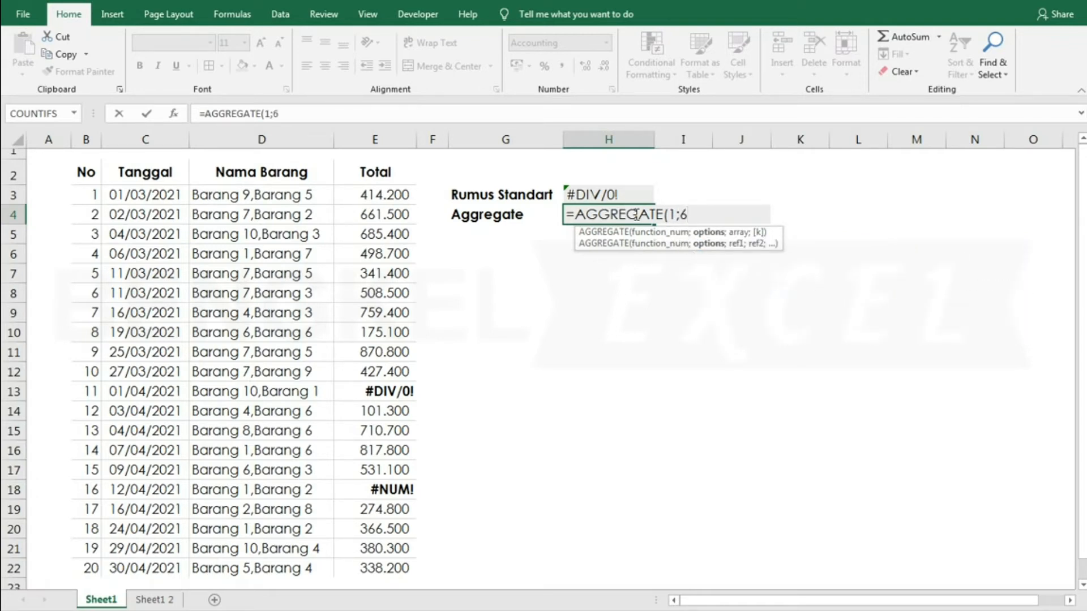
Complete the AGGREGATE average formula in H4 with the range E3:E22
{"action": "type", "text": ";"}
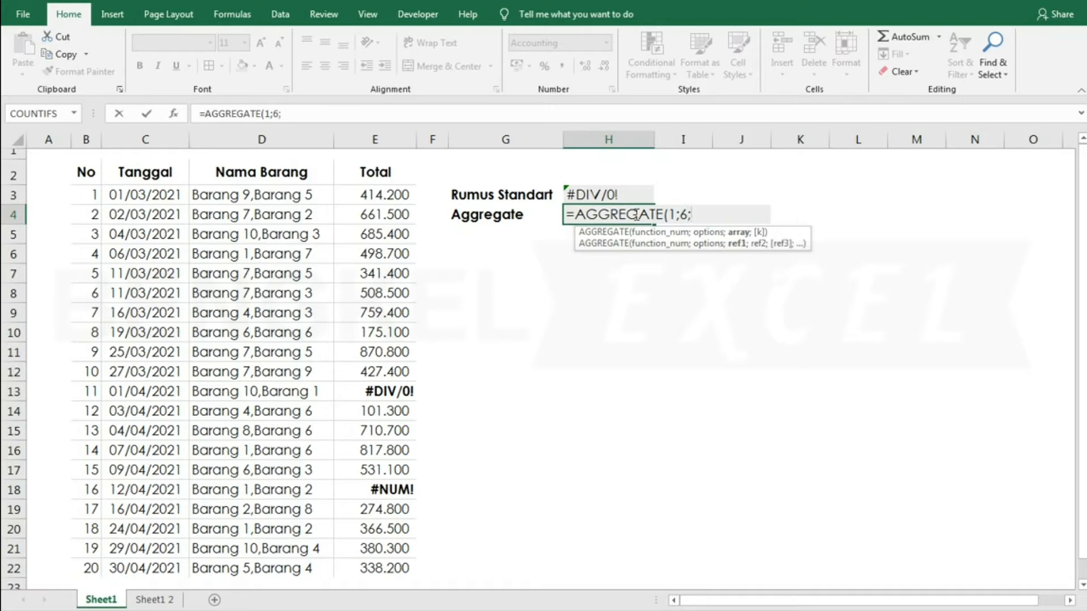
{"action": "left_click", "coordinate": [390, 197]}
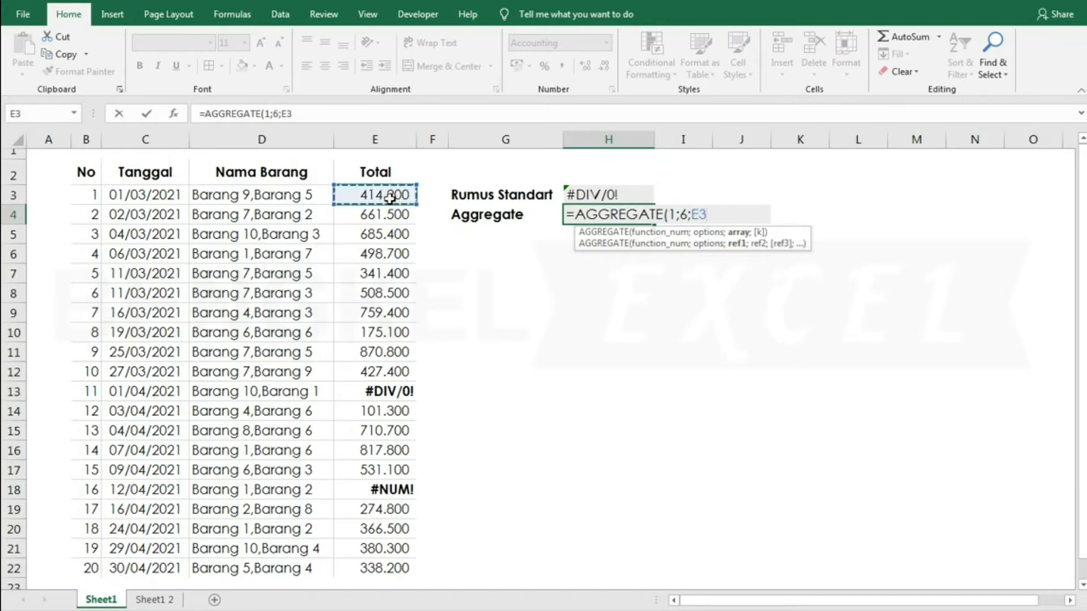
{"action": "key", "text": "ctrl+shift+Down"}
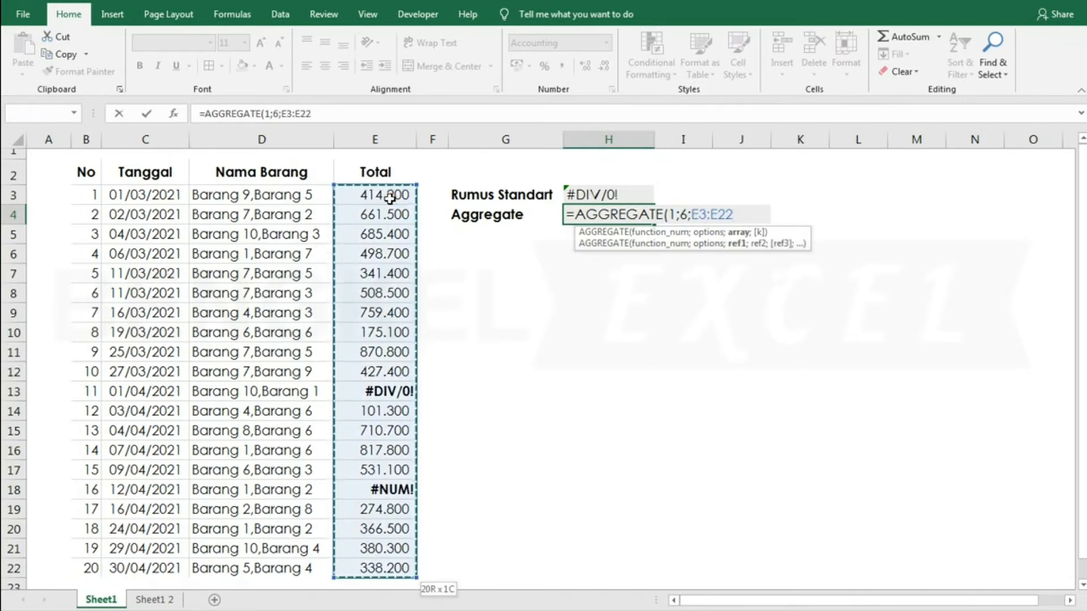
{"action": "type", "text": ")"}
{"action": "key", "text": "Return"}
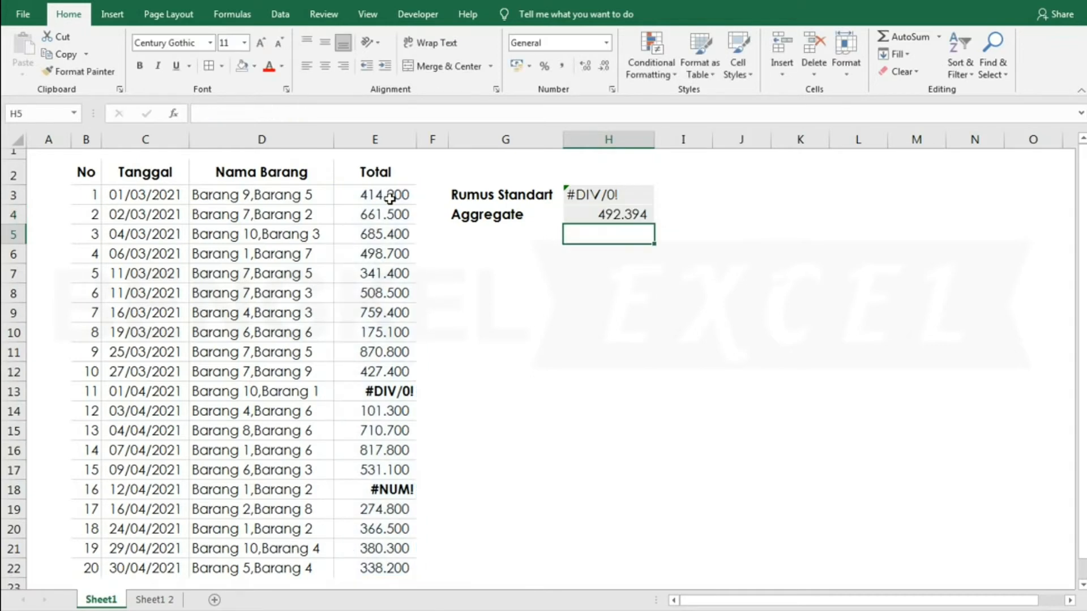
{"action": "left_click", "coordinate": [602, 214]}
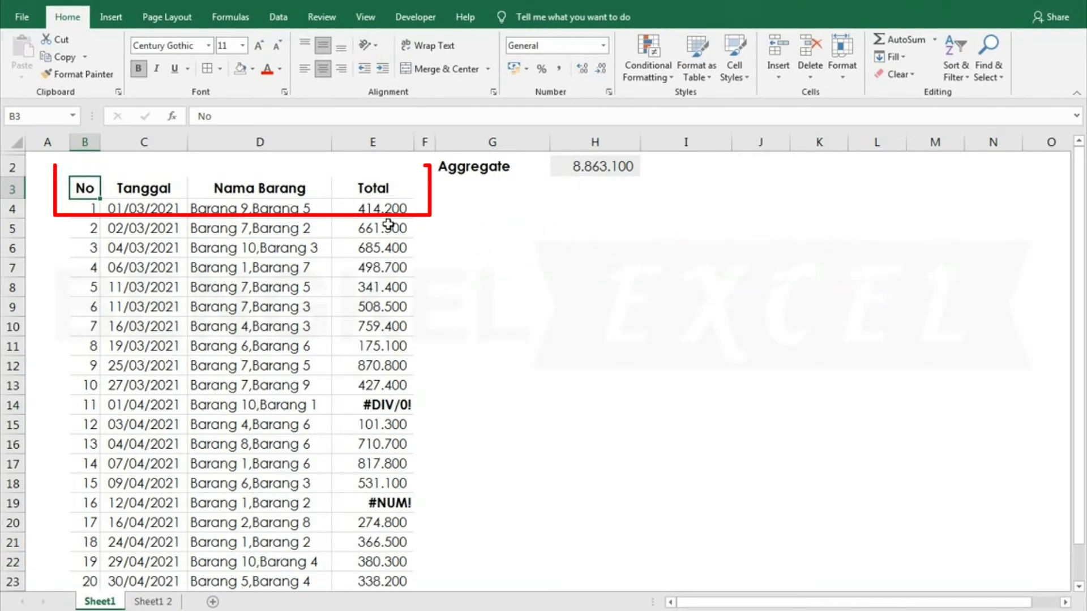
Add filters to the table headers and filter the Tanggal column to exclude Maret, then select the AGGREGATE result in H2
{"action": "key", "text": "ctrl+shift+l"}
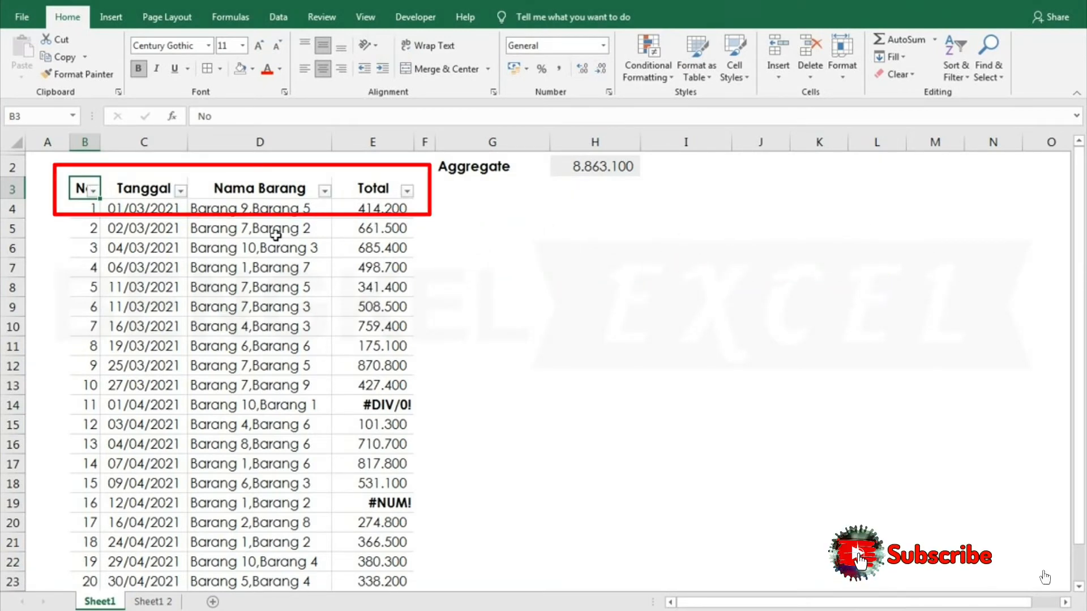
{"action": "left_click", "coordinate": [181, 191]}
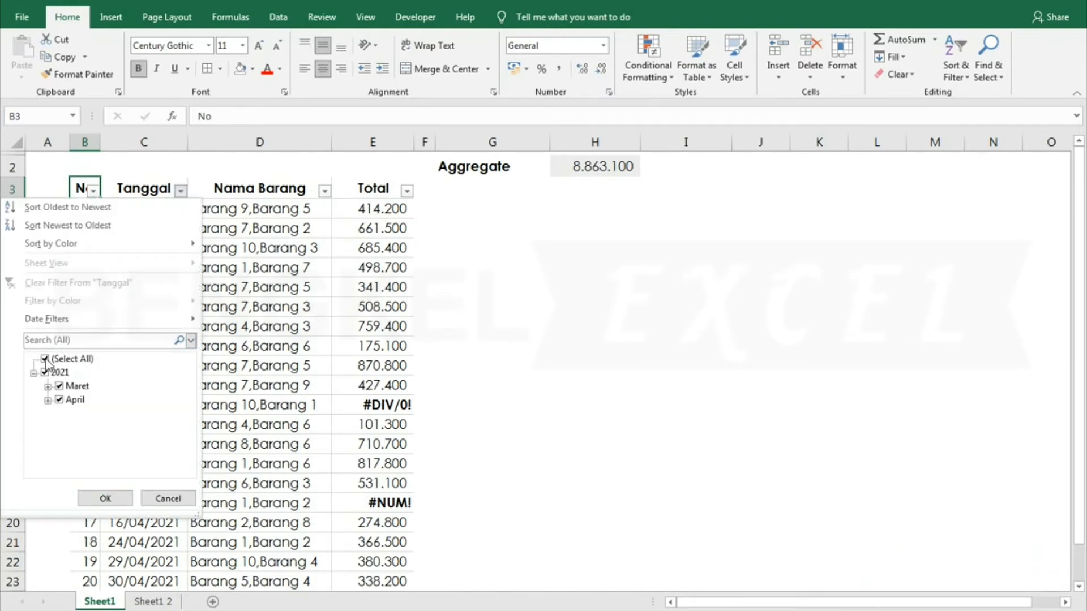
{"action": "left_click", "coordinate": [59, 385]}
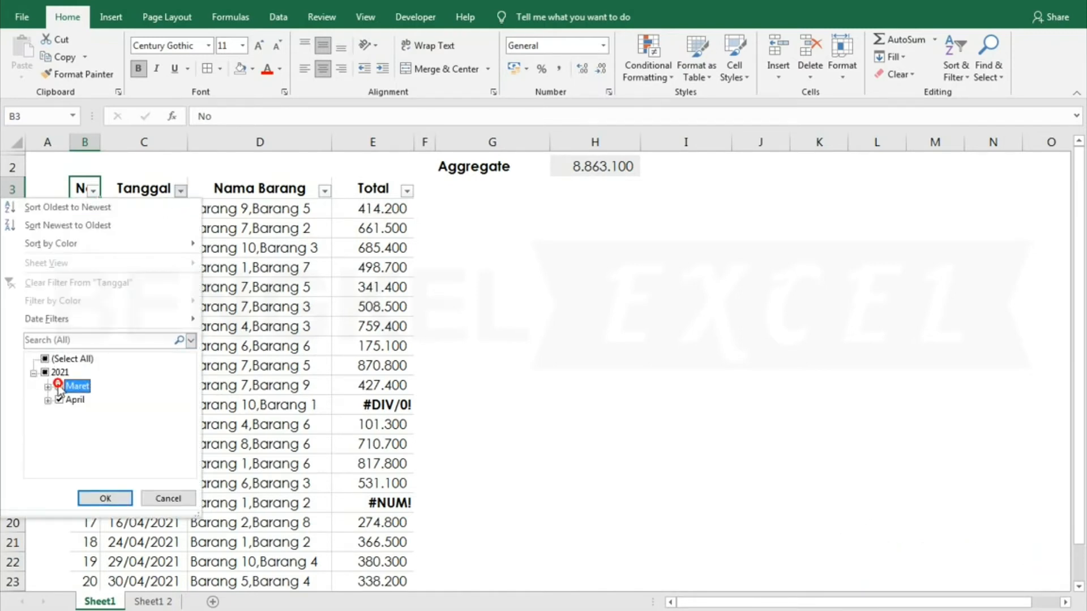
{"action": "left_click", "coordinate": [97, 499]}
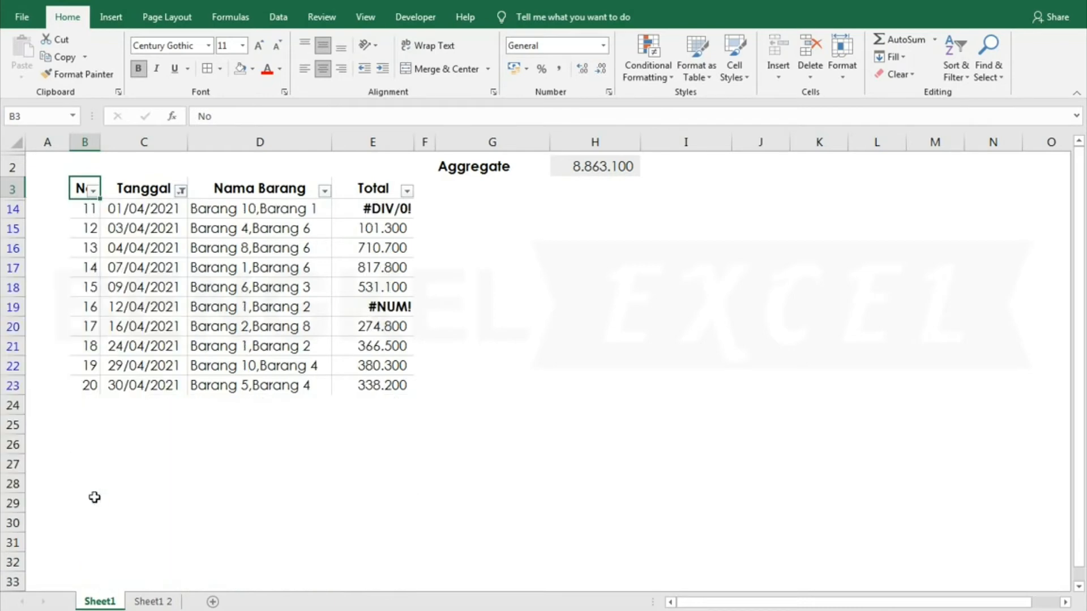
{"action": "left_click", "coordinate": [596, 165]}
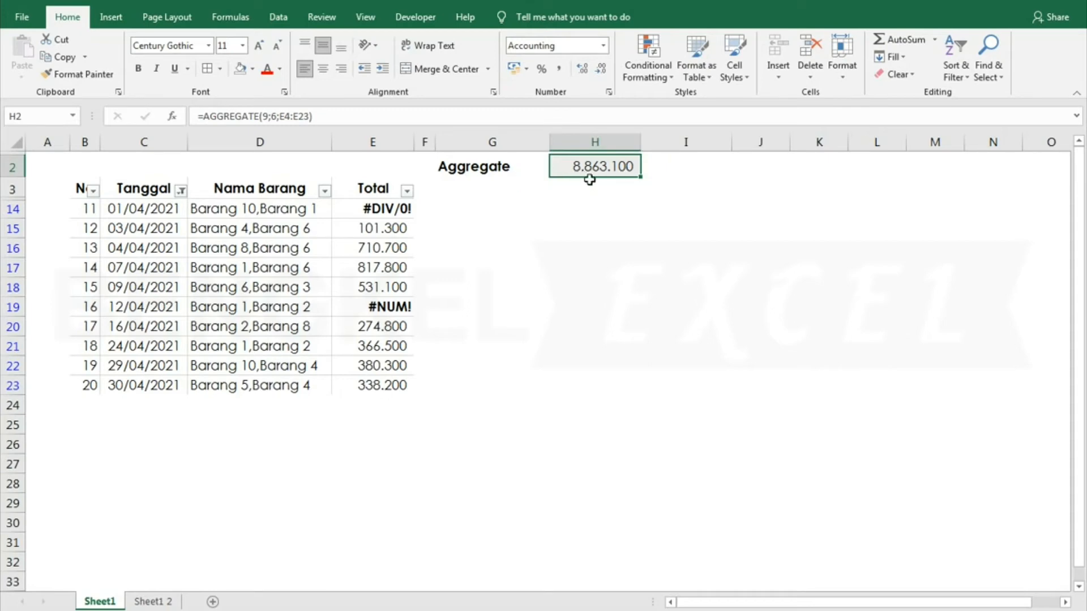
Restore all dates in the Tanggal column filter
{"action": "left_click", "coordinate": [181, 191]}
{"action": "left_click", "coordinate": [44, 359]}
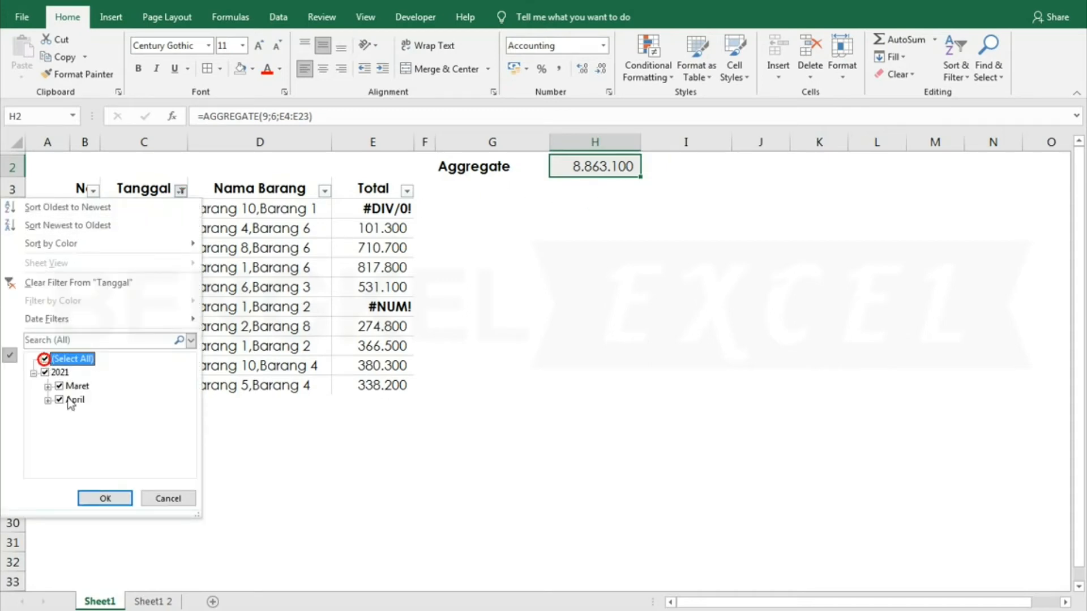
{"action": "left_click", "coordinate": [111, 498]}
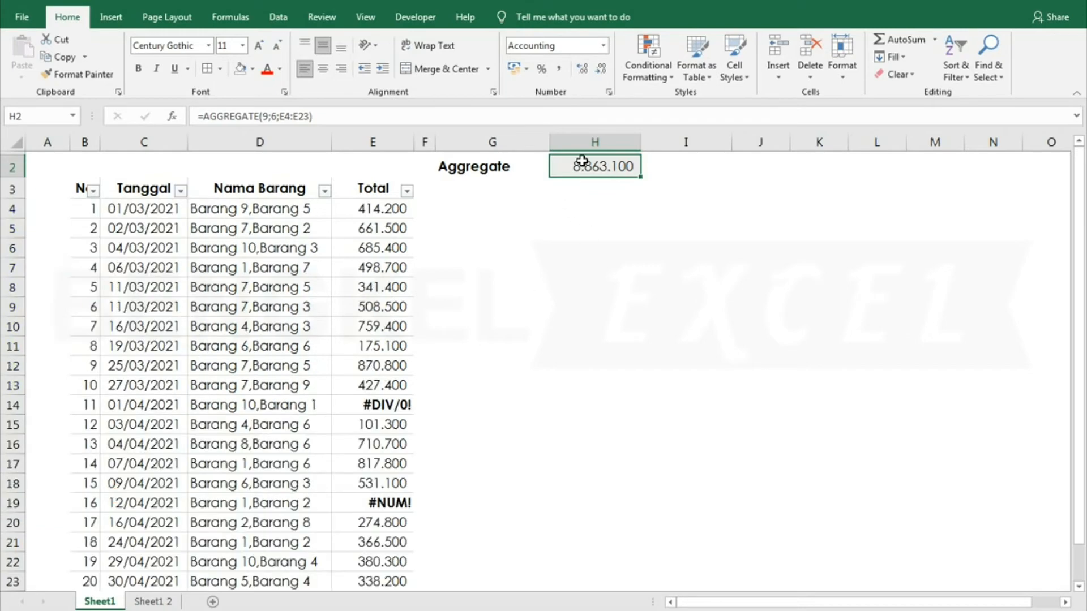
Replace the formula in H2 with a new AGGREGATE formula starting with function number 9 - SUM
{"action": "double_click", "coordinate": [583, 161]}
{"action": "key", "text": "Escape"}
{"action": "type", "text": "="}
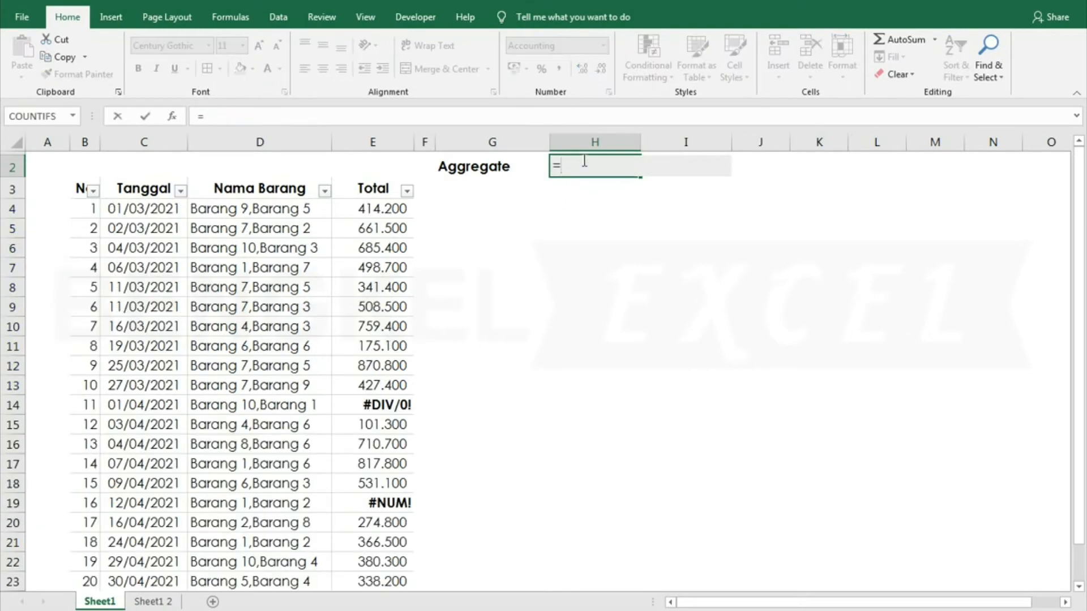
{"action": "type", "text": "ag"}
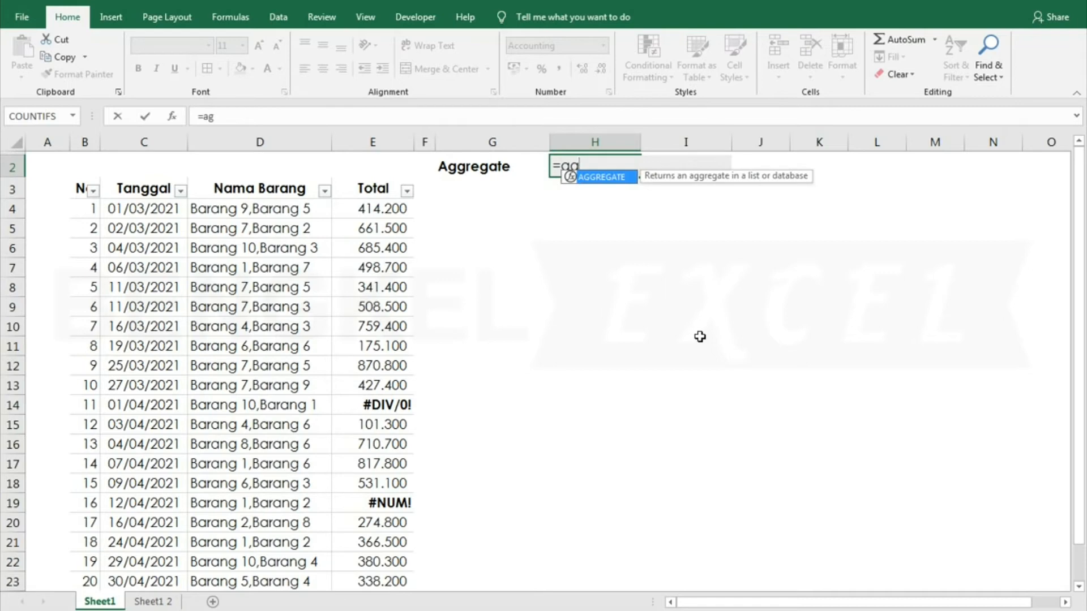
{"action": "key", "text": "Tab"}
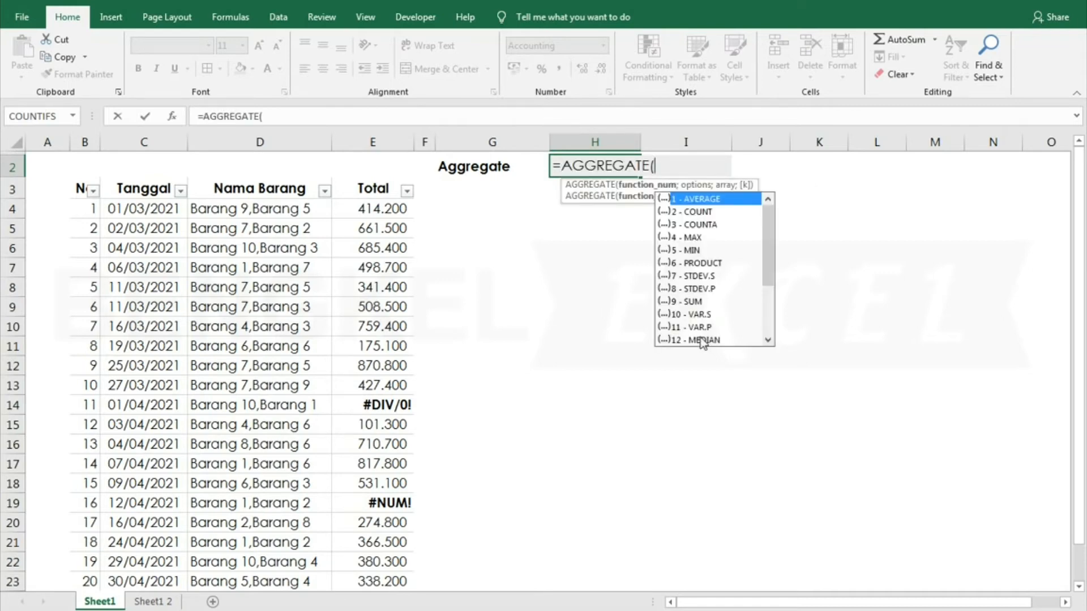
{"action": "key", "text": "Down"}
{"action": "key", "text": "Down"}
{"action": "key", "text": "Down"}
{"action": "key", "text": "Down"}
{"action": "key", "text": "Down"}
{"action": "key", "text": "Down"}
{"action": "key", "text": "Down"}
{"action": "key", "text": "Down"}
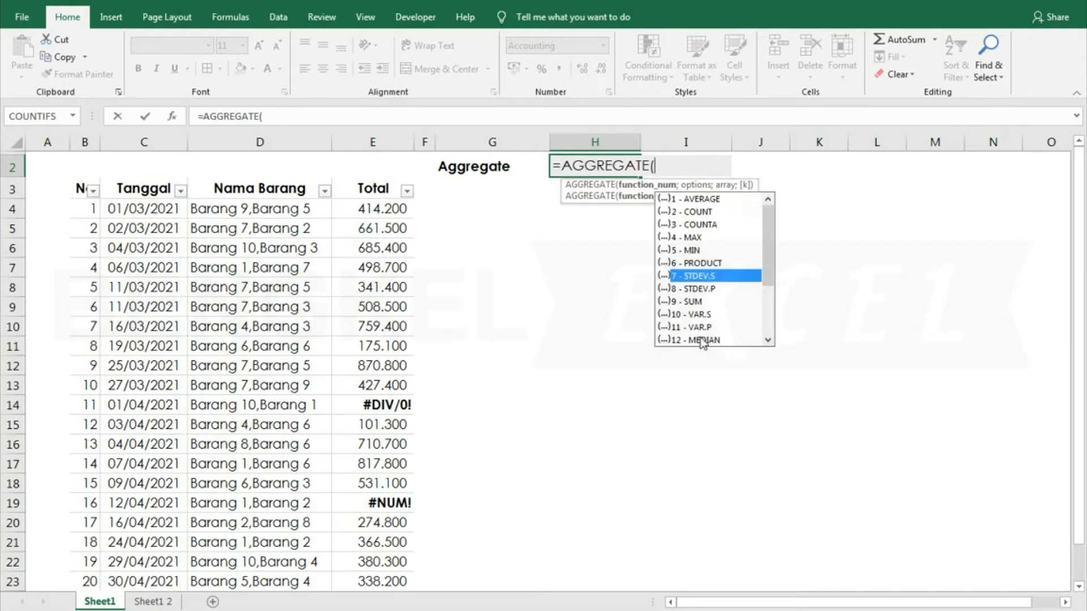
{"action": "key", "text": "Tab"}
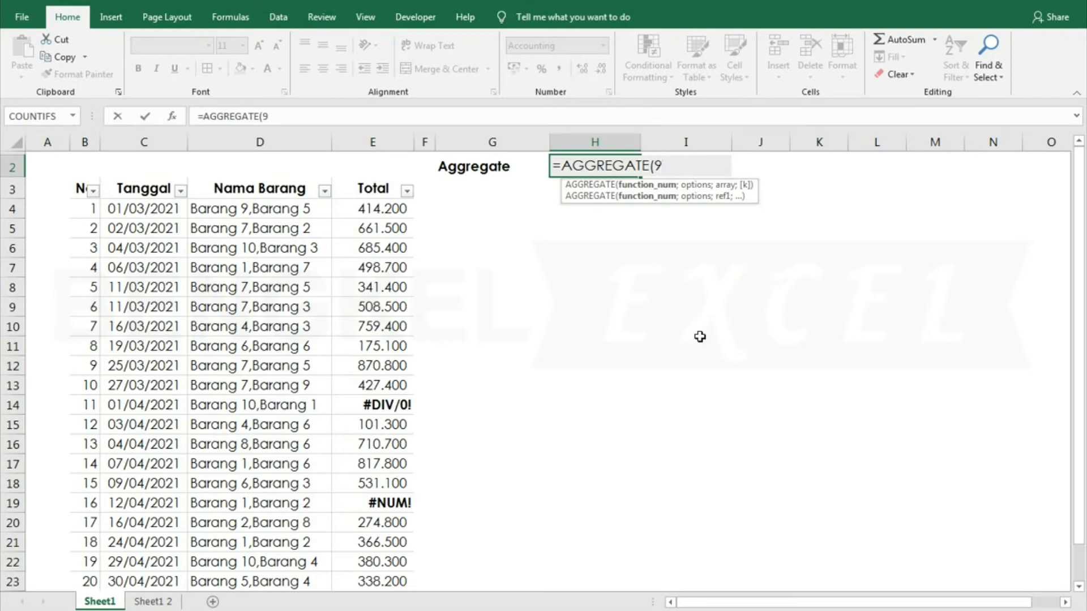
Set the options argument of the AGGREGATE formula in H2 to 7 - Ignore hidden rows and error values
{"action": "type", "text": ";"}
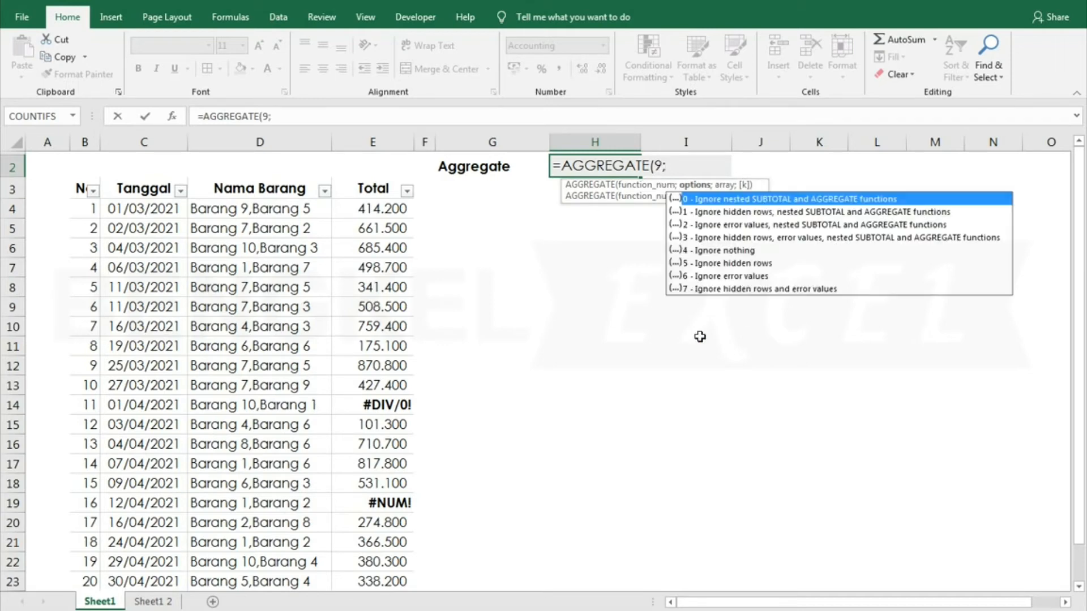
{"action": "key", "text": "Down"}
{"action": "key", "text": "Down"}
{"action": "key", "text": "Down"}
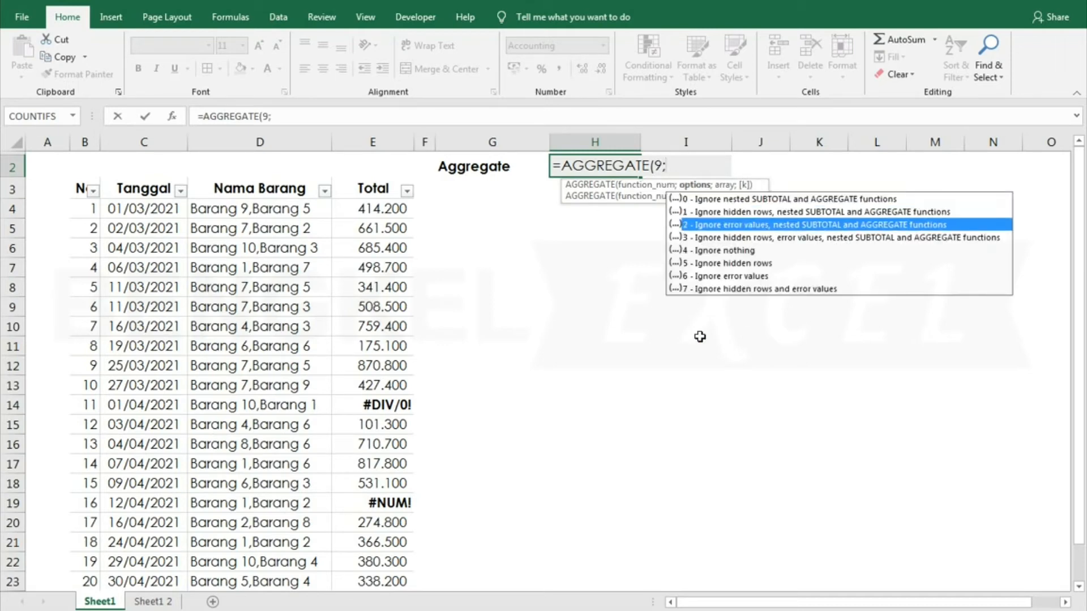
{"action": "key", "text": "Down"}
{"action": "key", "text": "Down"}
{"action": "key", "text": "Down"}
{"action": "key", "text": "Down"}
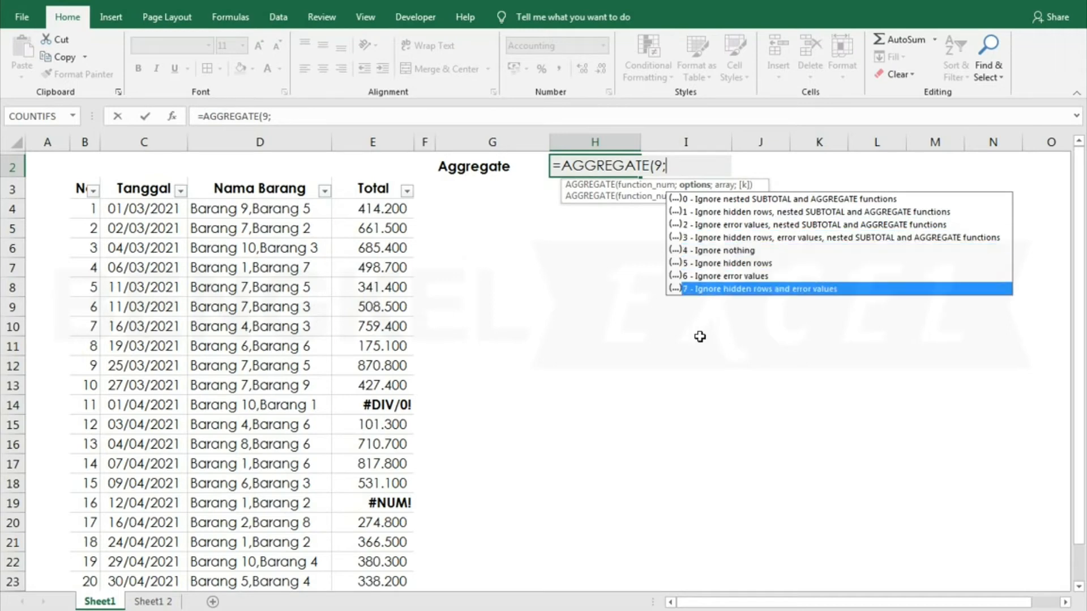
{"action": "key", "text": "Up"}
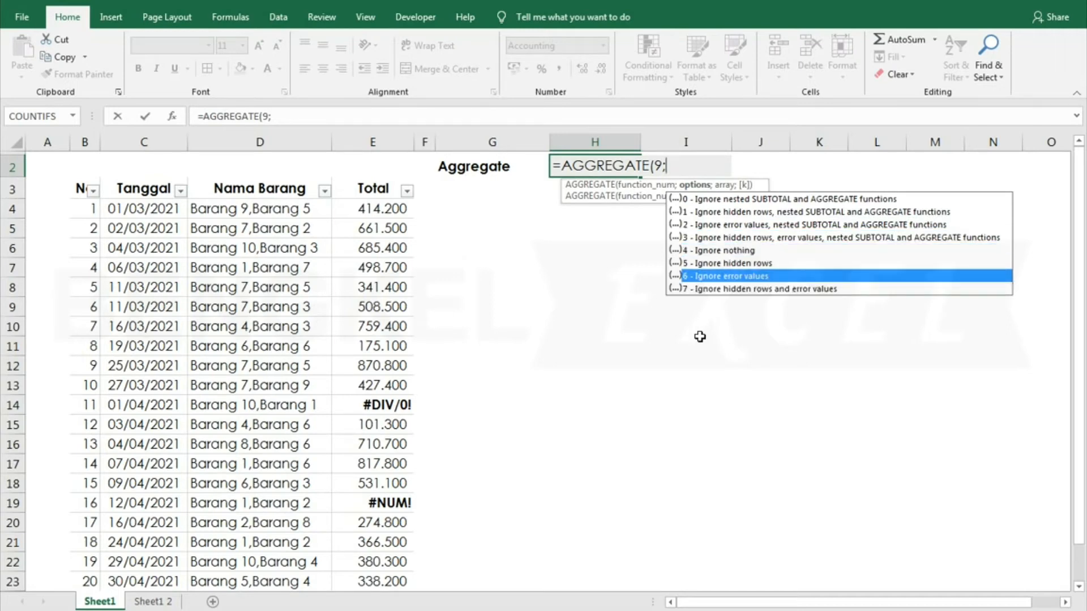
{"action": "key", "text": "Down"}
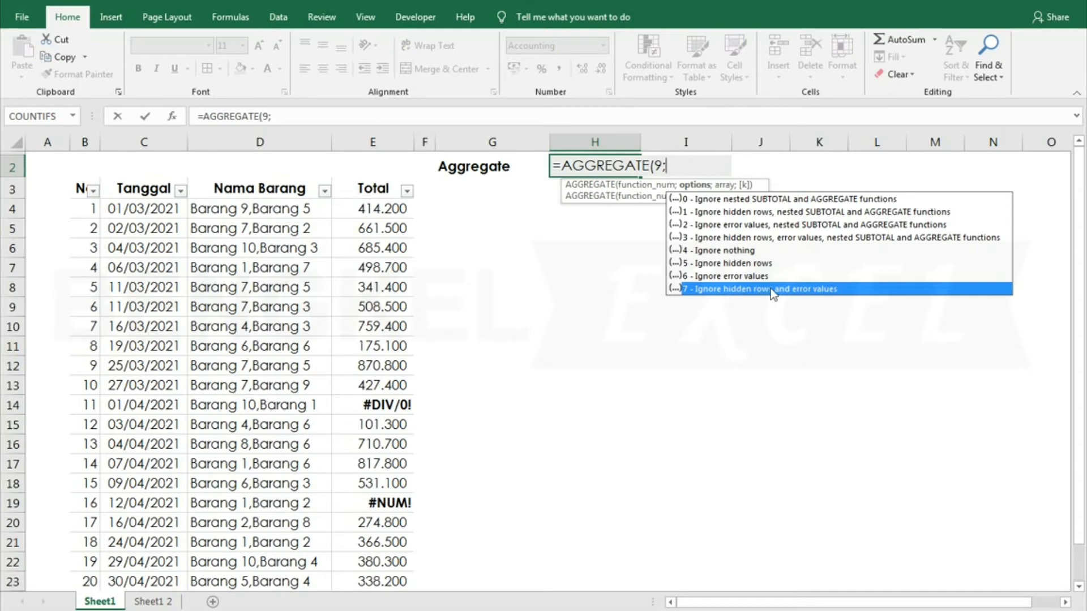
{"action": "double_click", "coordinate": [817, 289]}
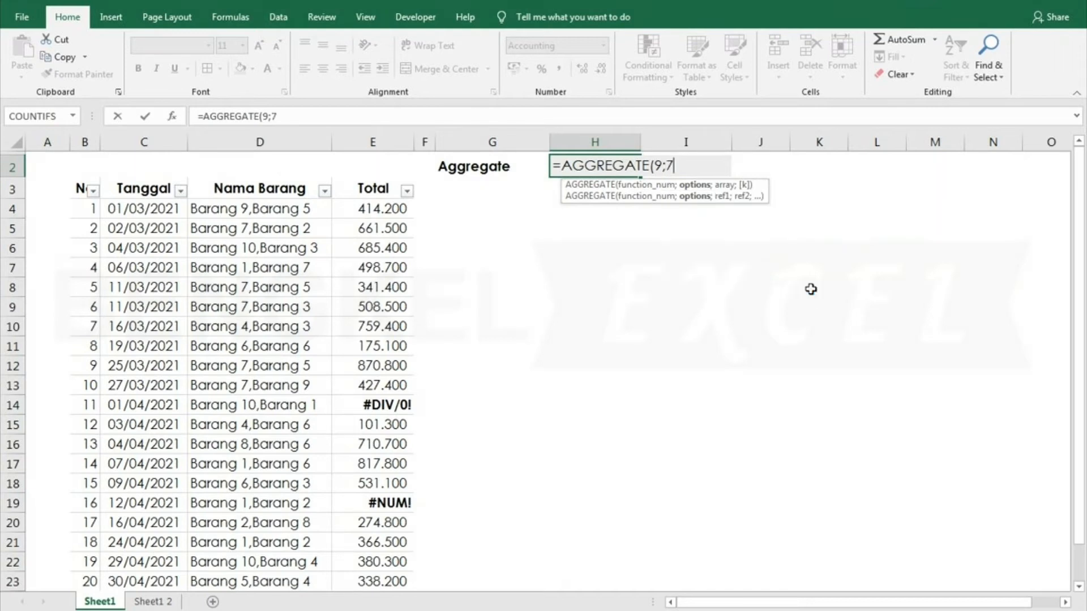
Complete the AGGREGATE formula in H2 with the range E4:E23
{"action": "type", "text": ";"}
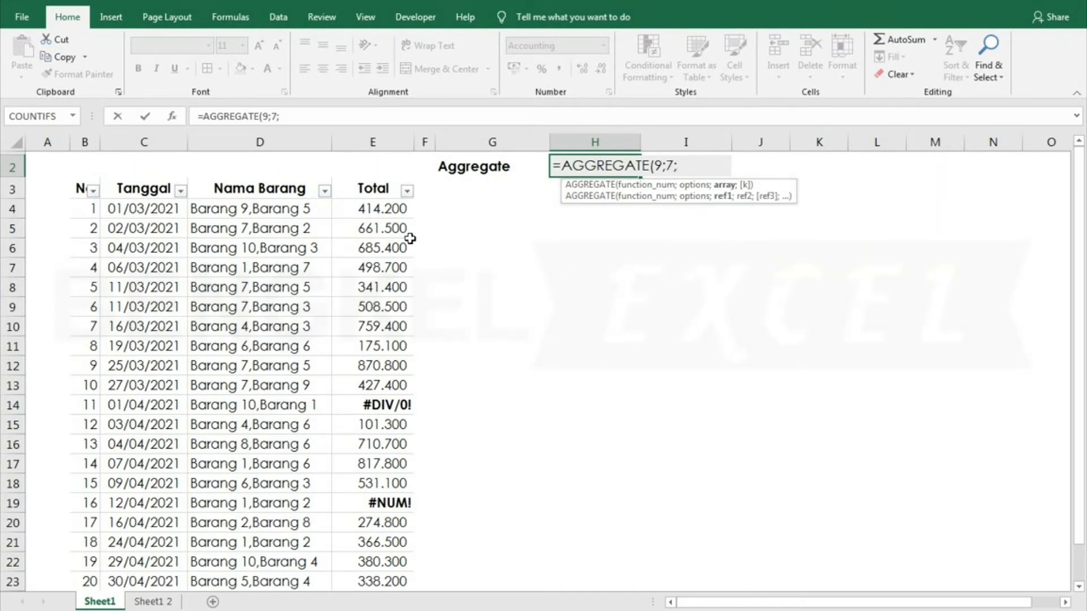
{"action": "left_click", "coordinate": [391, 207]}
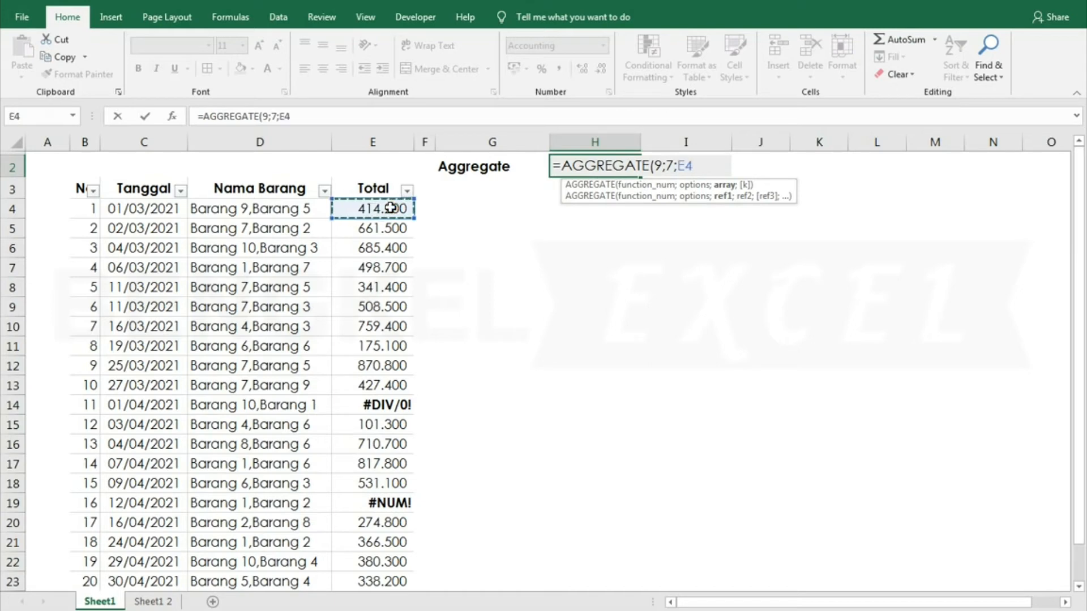
{"action": "key", "text": "ctrl+shift+Down"}
{"action": "type", "text": ")"}
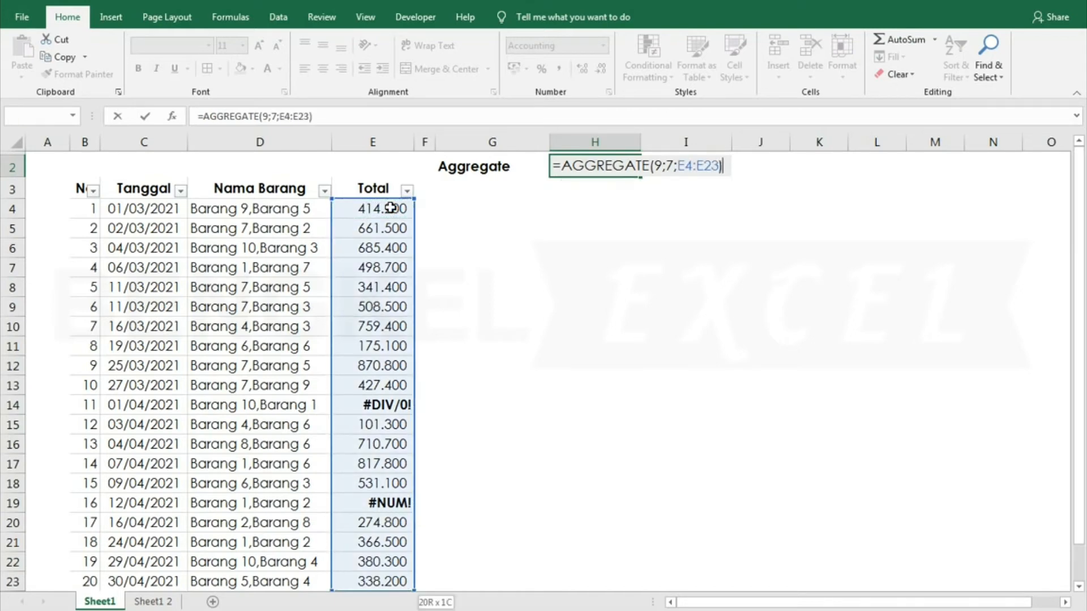
{"action": "key", "text": "Return"}
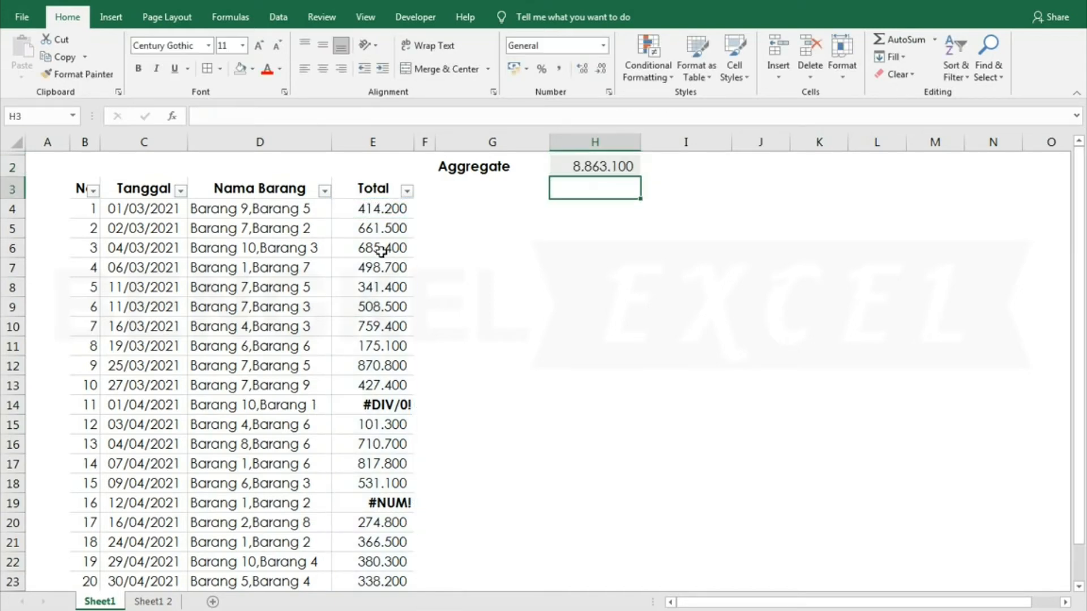
Filter the Tanggal column to show only the April dates
{"action": "left_click", "coordinate": [180, 192]}
{"action": "left_click", "coordinate": [59, 386]}
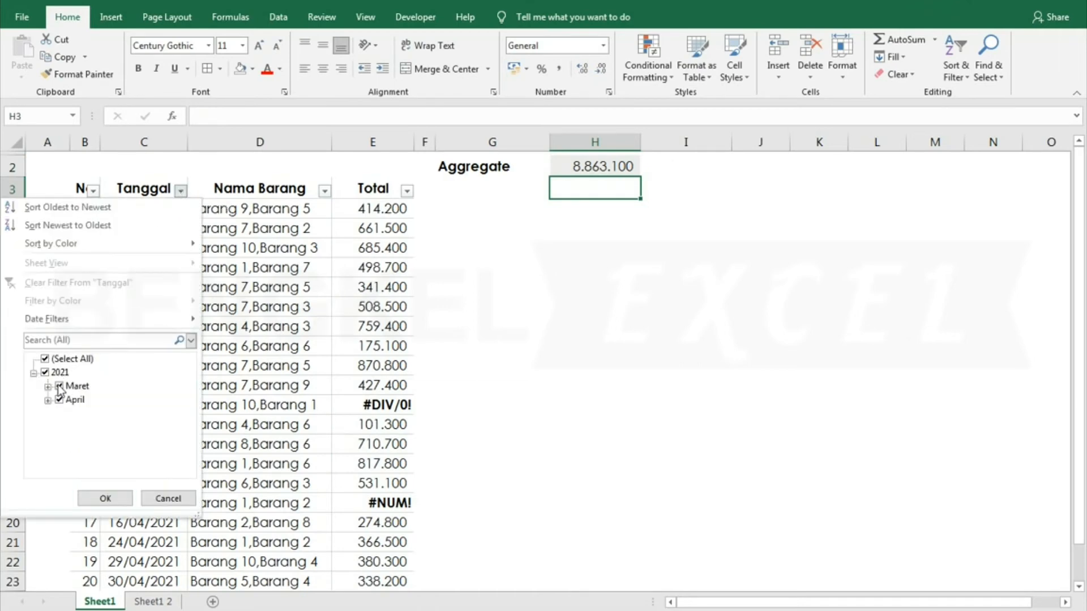
{"action": "left_click", "coordinate": [98, 499]}
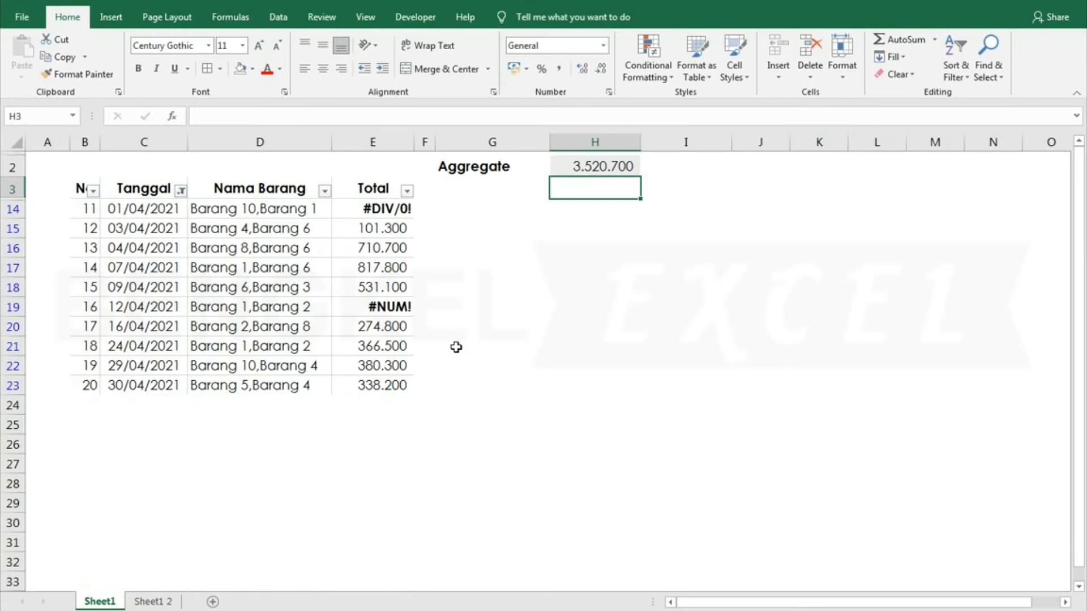
Inspect the H2 formula and the error cells in Total, and switch the Tanggal filter to show only the Maret dates
{"action": "left_click", "coordinate": [598, 169]}
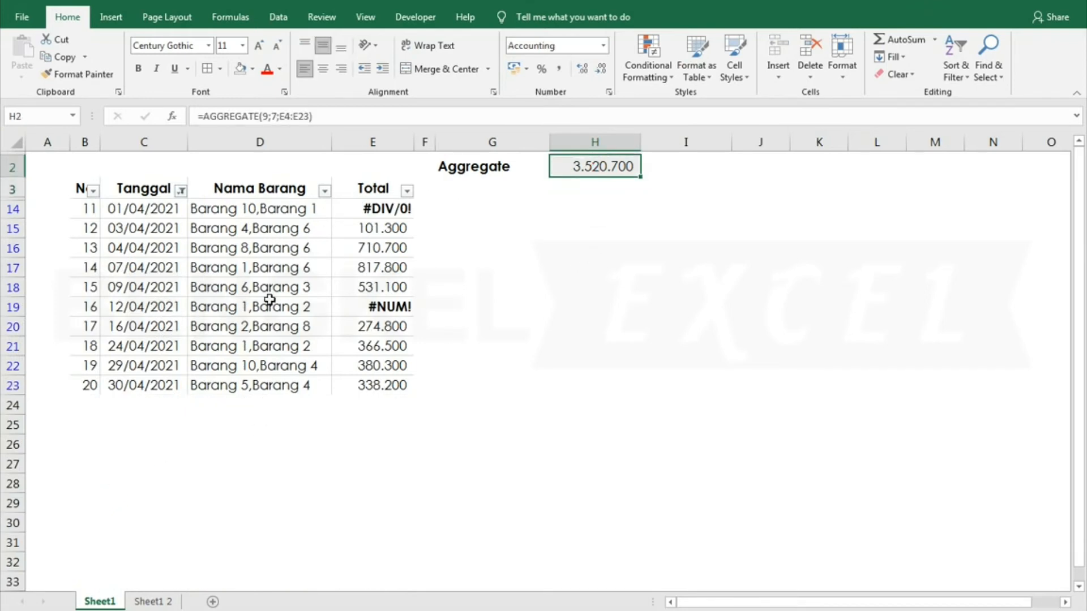
{"action": "left_click", "coordinate": [383, 215]}
{"action": "left_click", "coordinate": [403, 307]}
{"action": "left_click", "coordinate": [605, 166]}
{"action": "left_click", "coordinate": [181, 190]}
{"action": "left_click", "coordinate": [59, 400]}
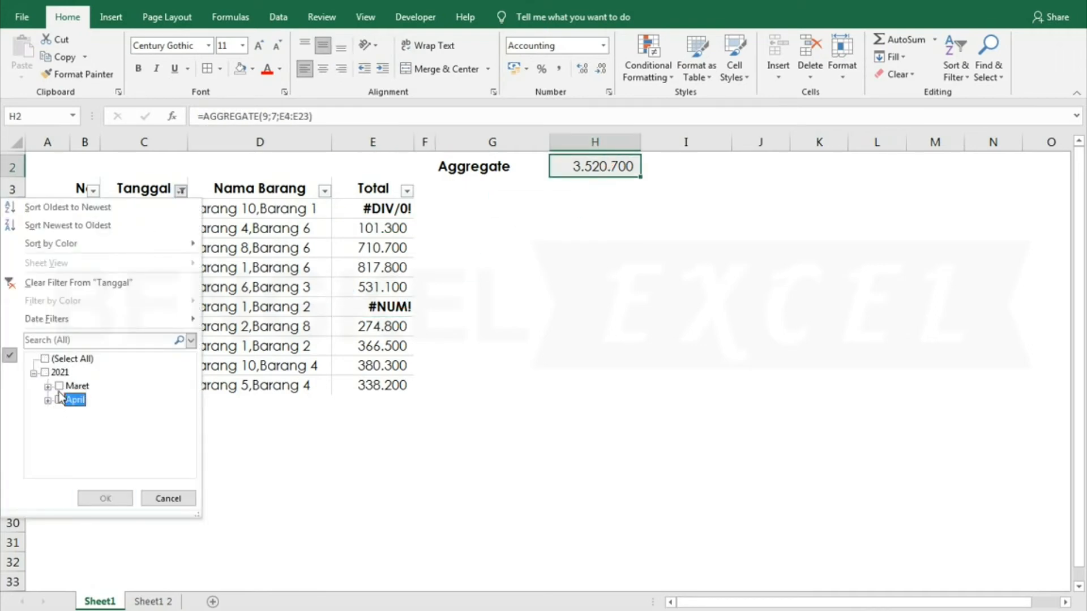
{"action": "left_click", "coordinate": [60, 387]}
{"action": "left_click", "coordinate": [114, 499]}
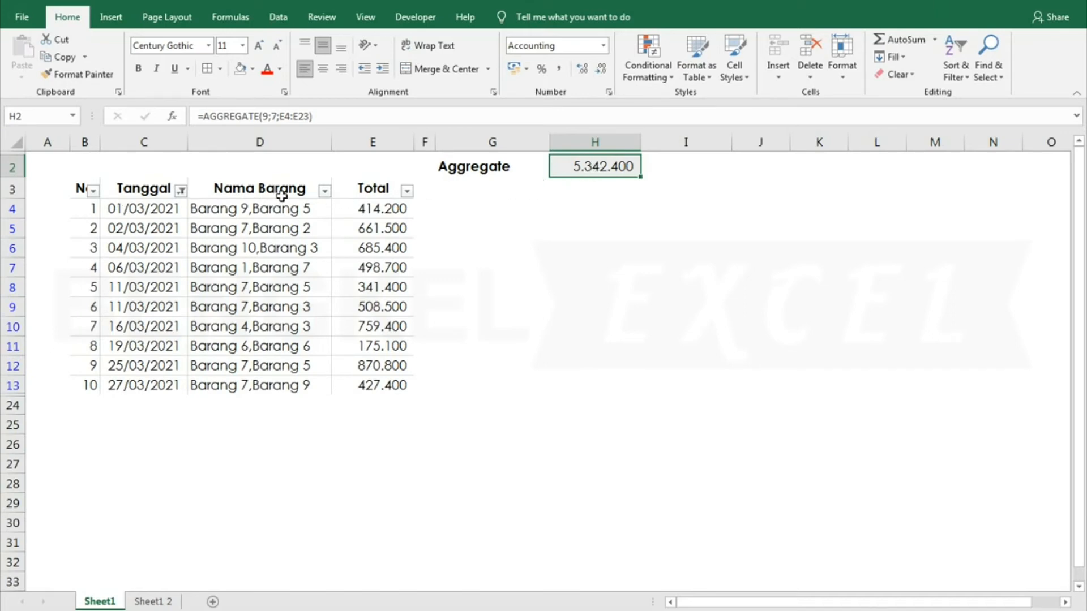
Filter the Nama Barang column to show only the item "Barang 7,Barang 3"
{"action": "left_click", "coordinate": [325, 190]}
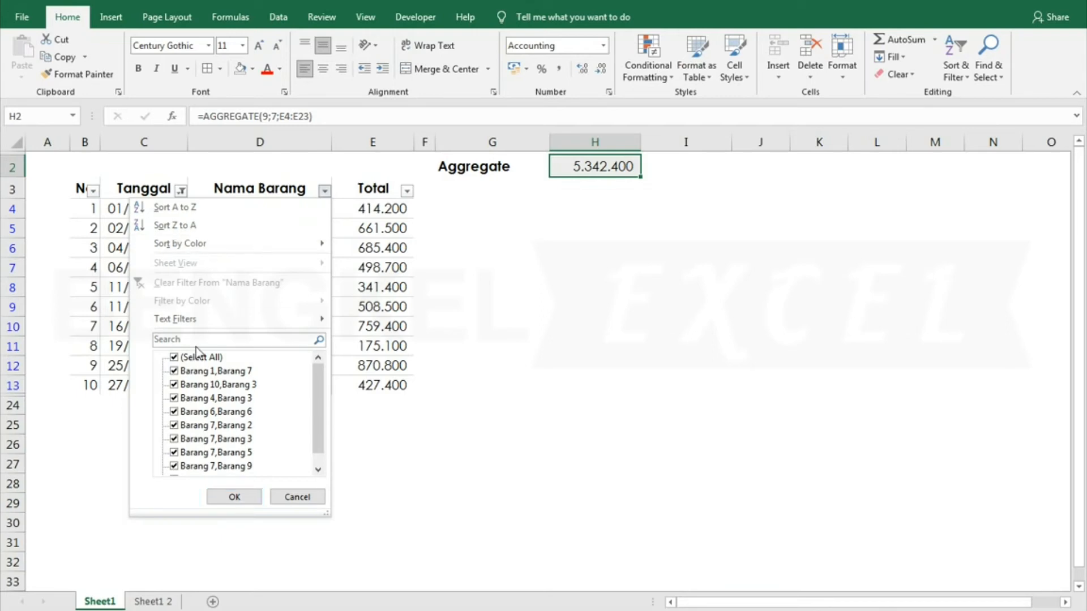
{"action": "left_click", "coordinate": [178, 359]}
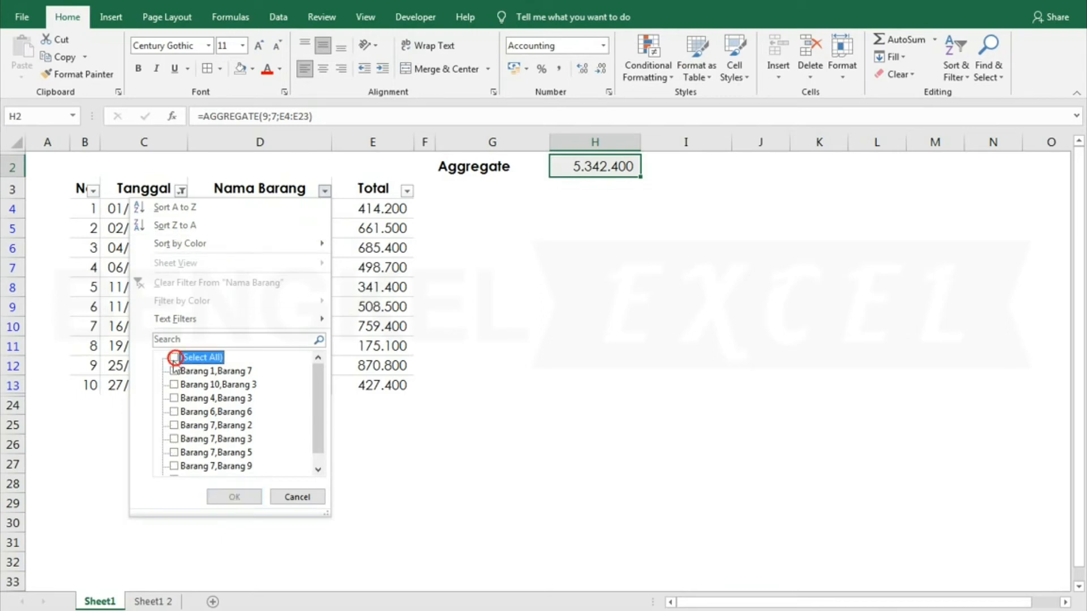
{"action": "left_click", "coordinate": [175, 440]}
{"action": "left_click", "coordinate": [236, 496]}
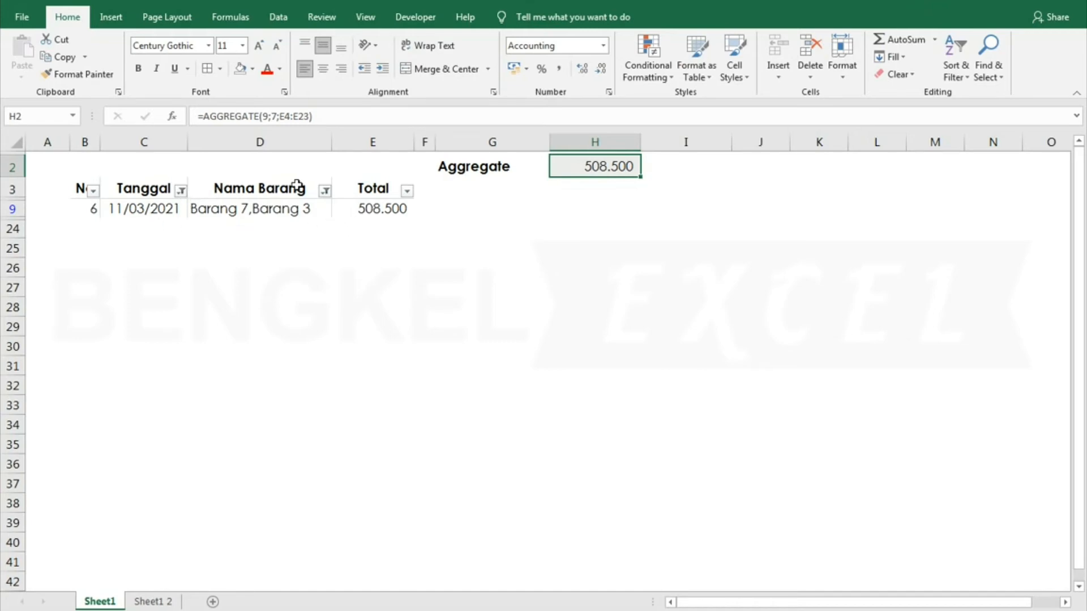
Restore all items in the Nama Barang filter and open the filter options of the Tanggal column
{"action": "left_click", "coordinate": [324, 193]}
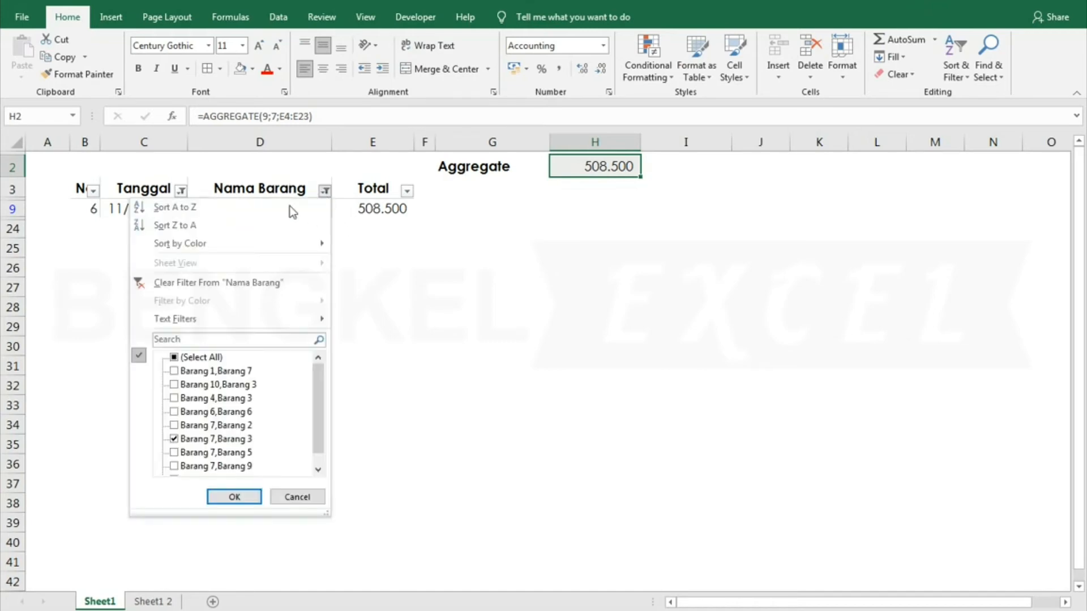
{"action": "left_click", "coordinate": [174, 357]}
{"action": "left_click", "coordinate": [234, 497]}
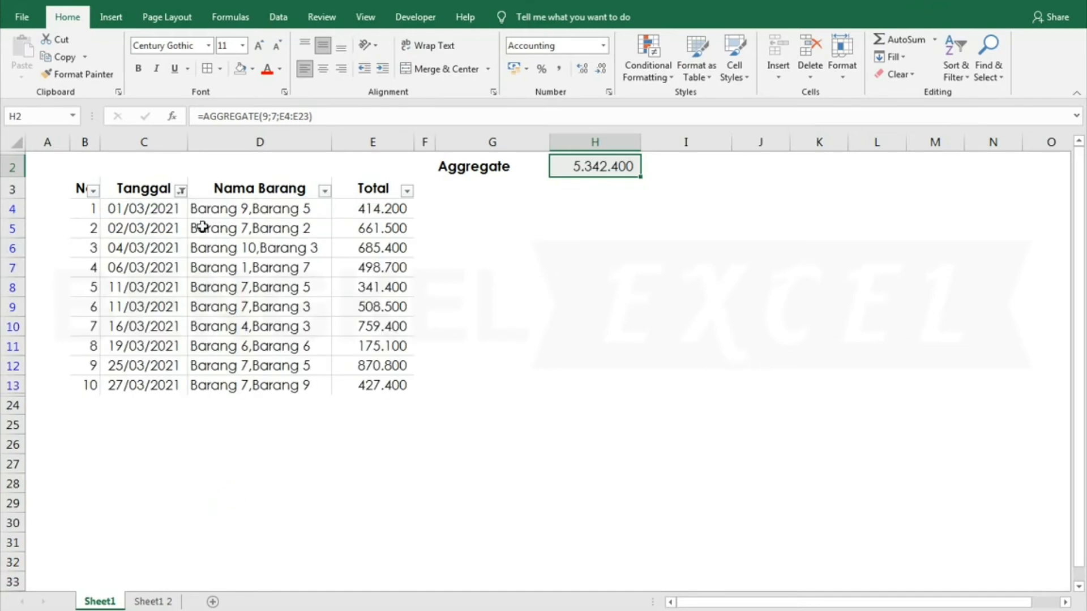
{"action": "left_click", "coordinate": [182, 193]}
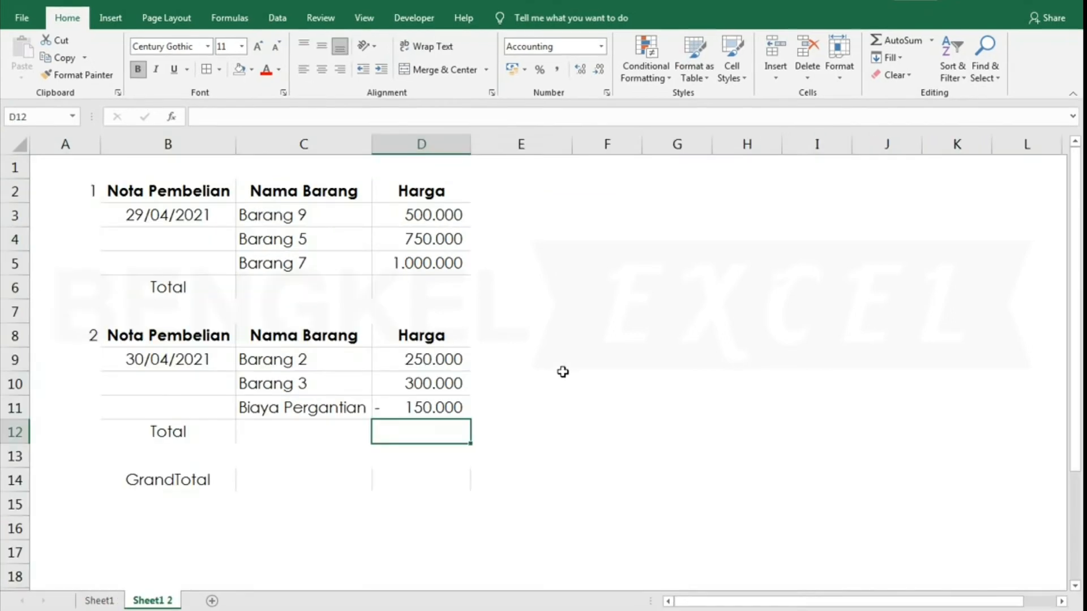
{"action": "left_click", "coordinate": [561, 375]}
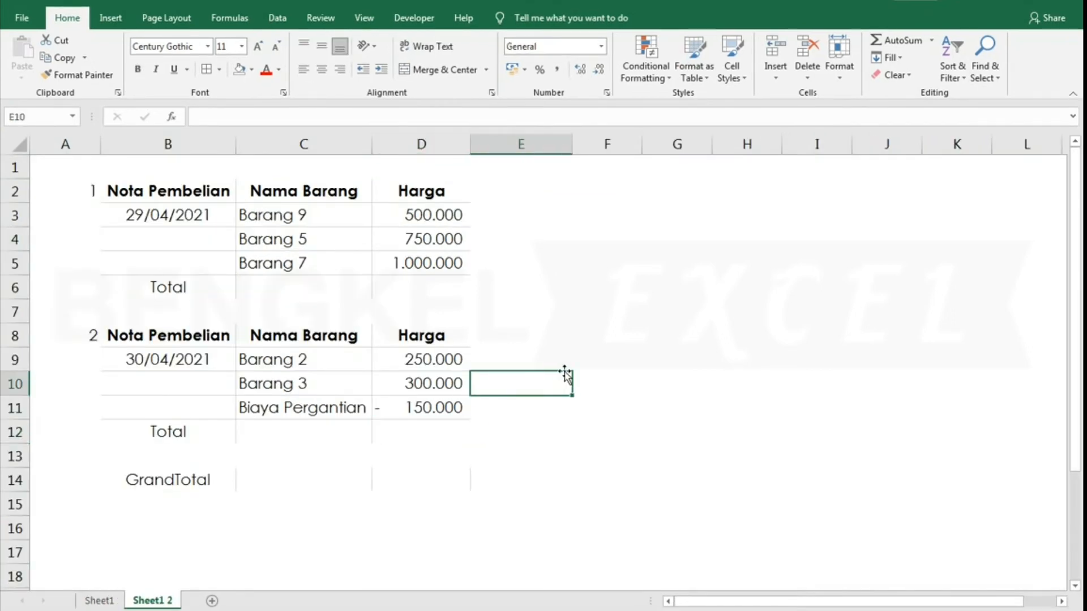
{"action": "left_click", "coordinate": [791, 250]}
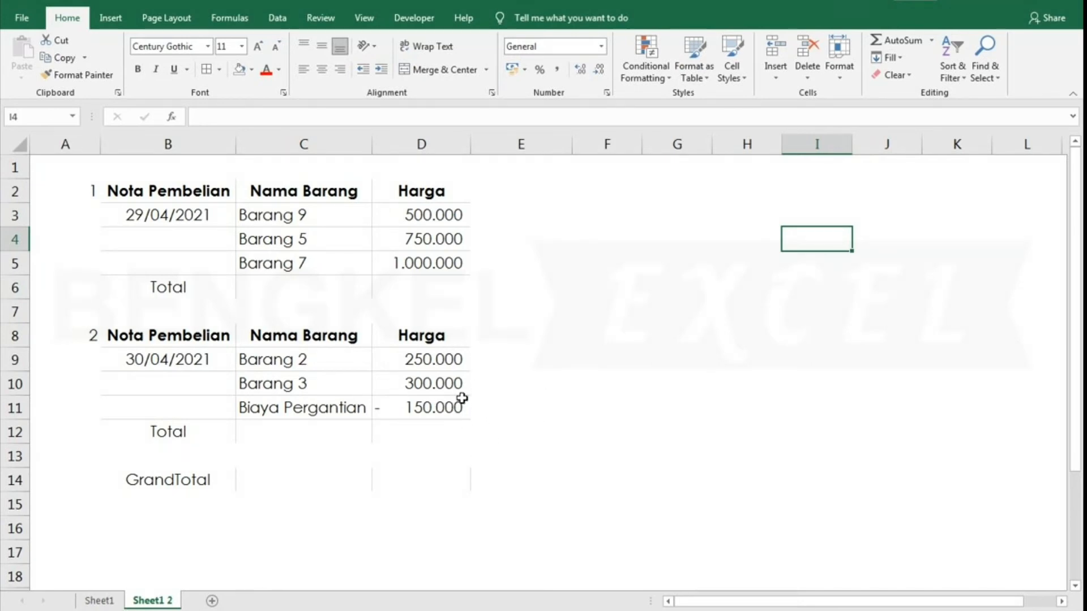
Start an AGGREGATE formula in the first note's Total cell D6 with function number 9 - SUM
{"action": "left_click", "coordinate": [437, 292]}
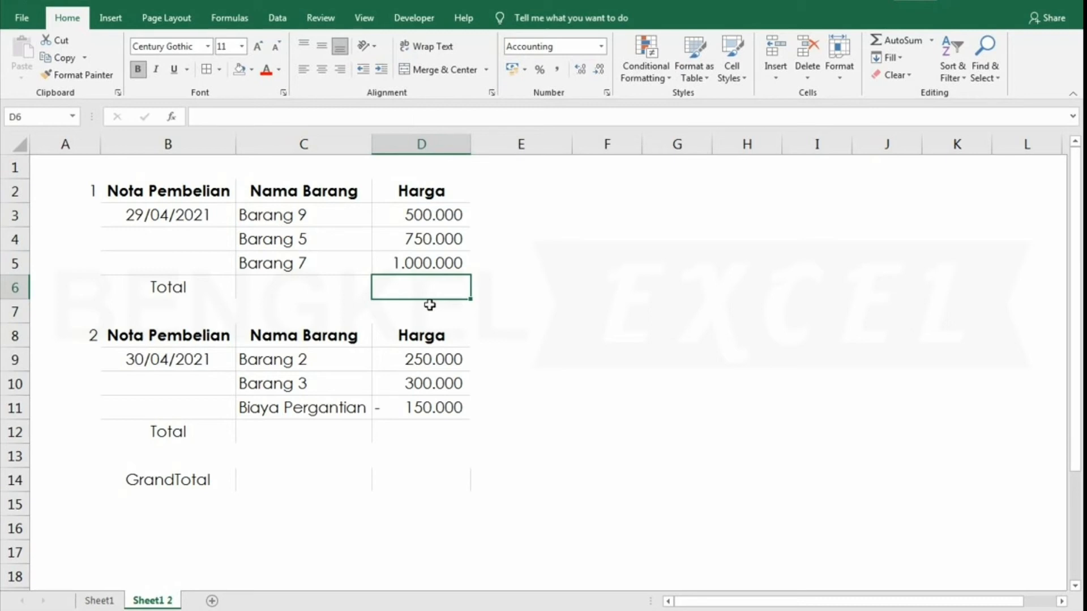
{"action": "type", "text": "="}
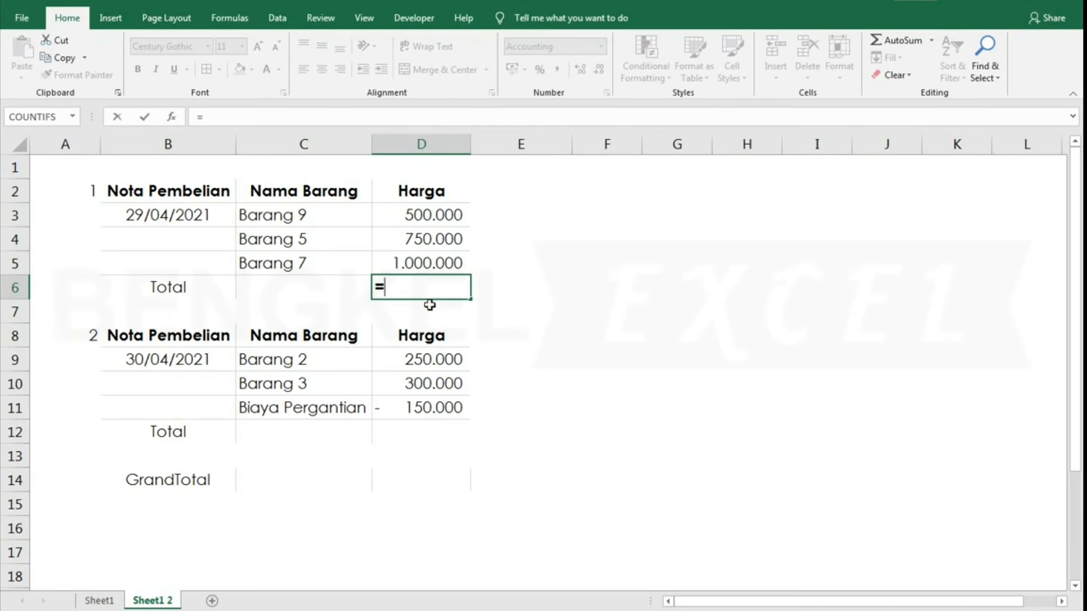
{"action": "type", "text": "ag"}
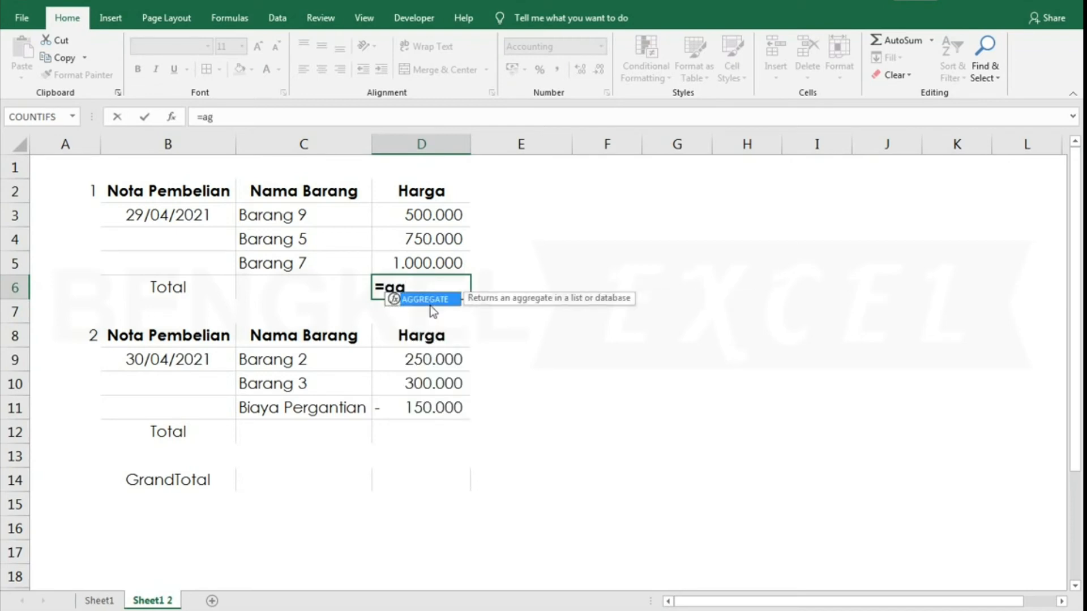
{"action": "double_click", "coordinate": [430, 304]}
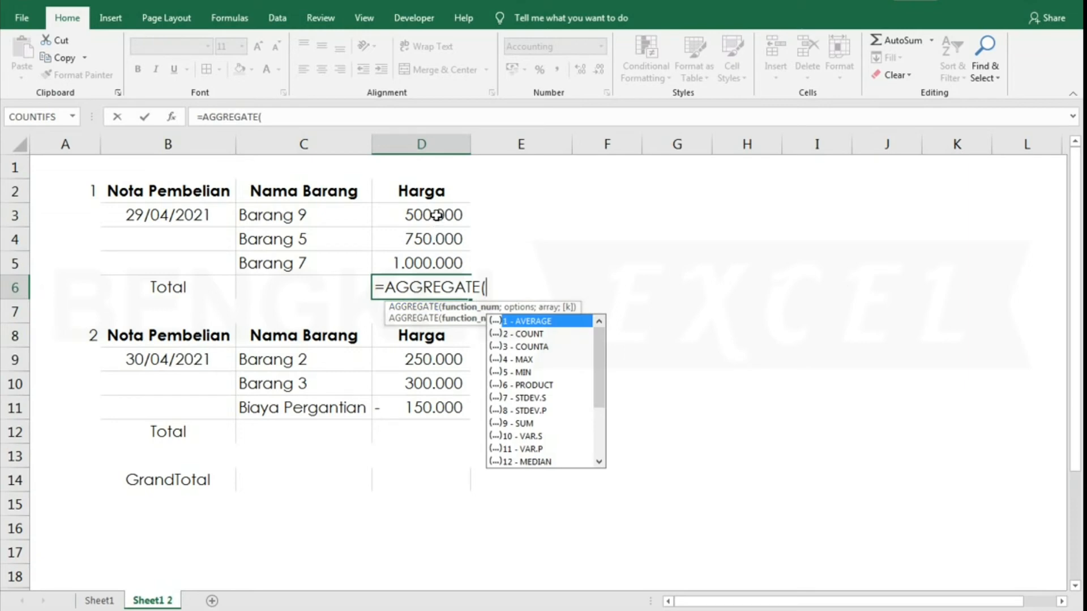
{"action": "key", "text": "Down"}
{"action": "key", "text": "Down"}
{"action": "key", "text": "Down"}
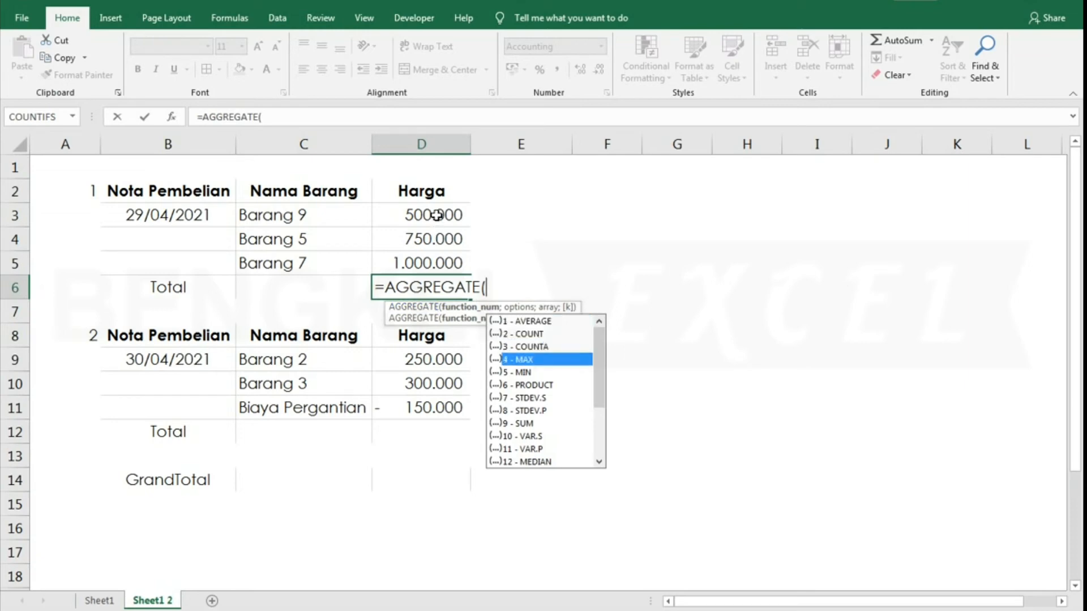
{"action": "key", "text": "Down"}
{"action": "key", "text": "Down"}
{"action": "key", "text": "Down"}
{"action": "key", "text": "Down"}
{"action": "key", "text": "Down"}
{"action": "key", "text": "Tab"}
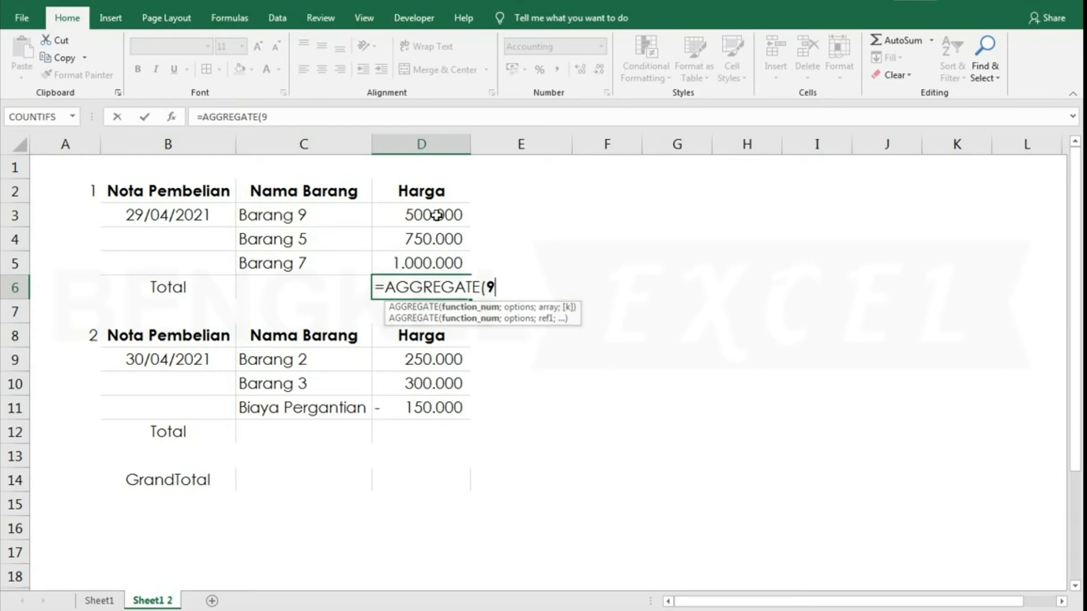
Set the options argument of the D6 formula to 3 - Ignore hidden rows, error values, nested SUBTOTAL and AGGREGATE functions
{"action": "type", "text": ";"}
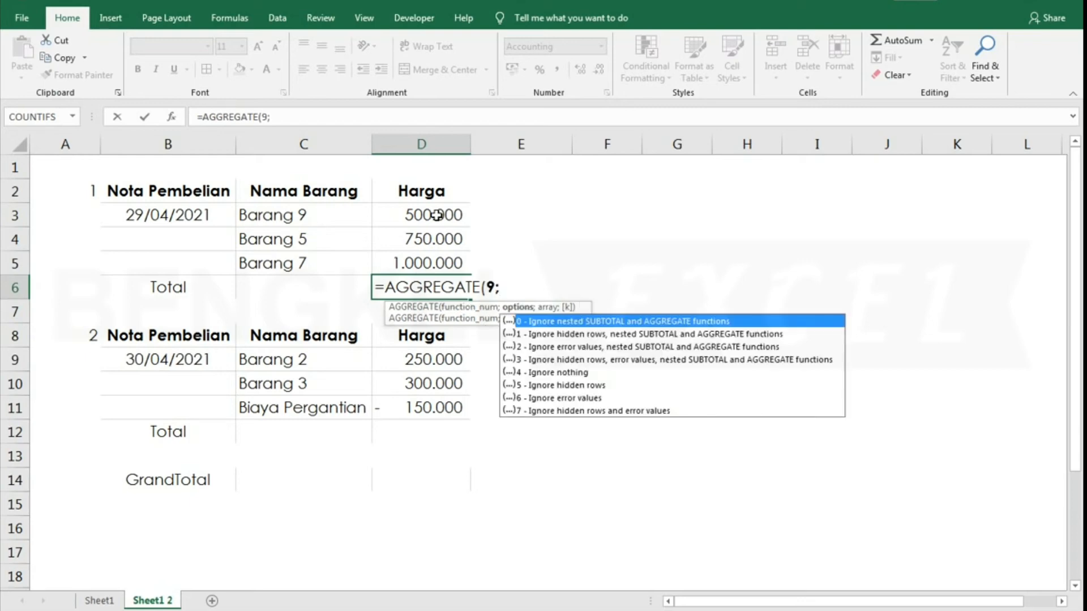
{"action": "key", "text": "Down"}
{"action": "key", "text": "Down"}
{"action": "key", "text": "Down"}
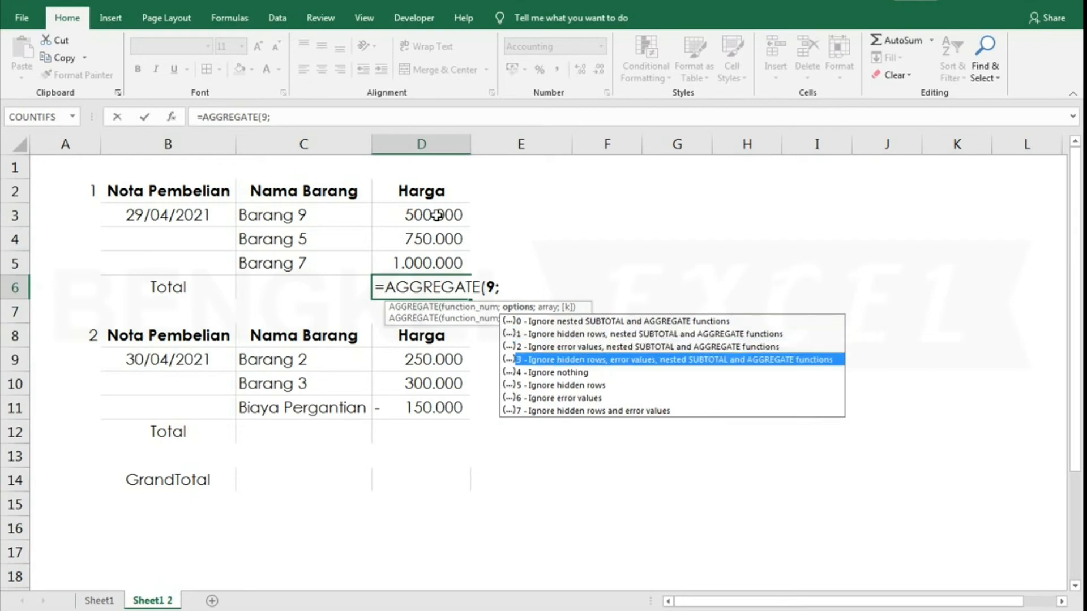
{"action": "key", "text": "Tab"}
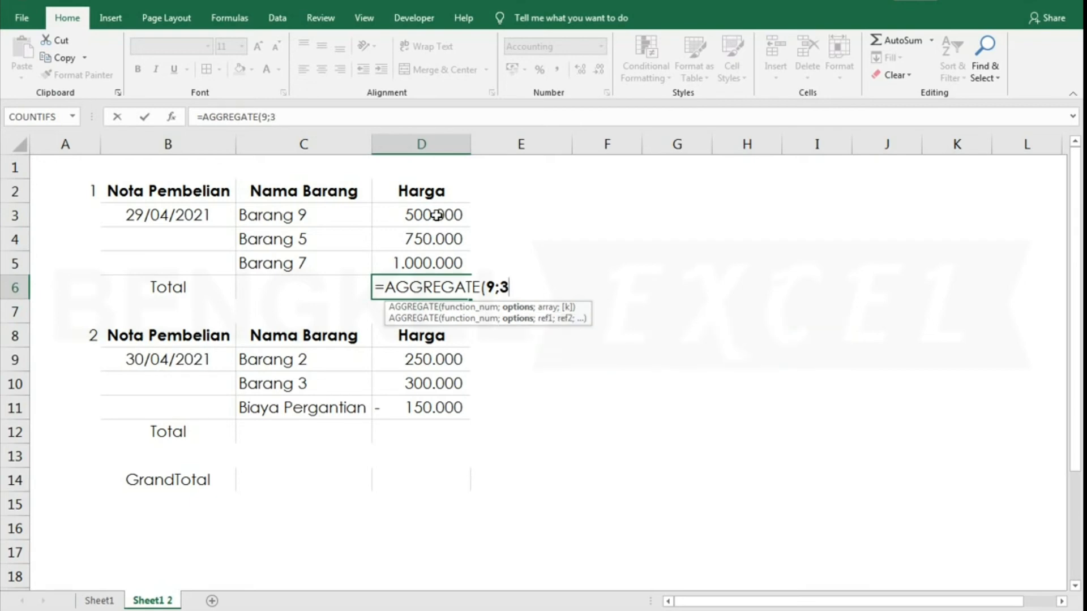
Complete the AGGREGATE formula in D6 with the Harga range D3:D5
{"action": "type", "text": ";"}
{"action": "left_click", "coordinate": [440, 214]}
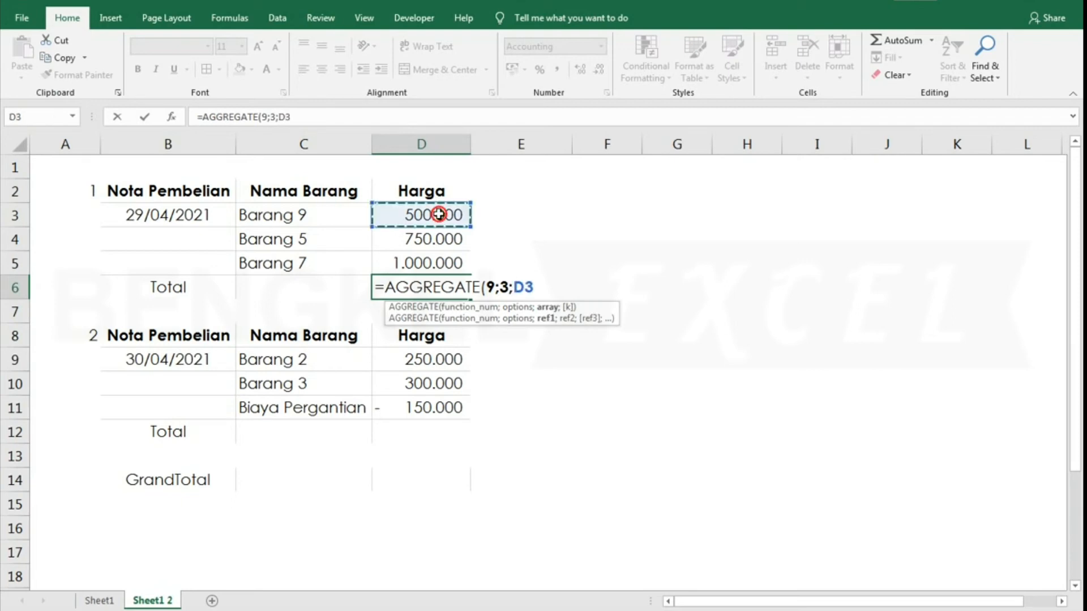
{"action": "left_click_drag", "start_coordinate": [439, 214], "coordinate": [436, 263]}
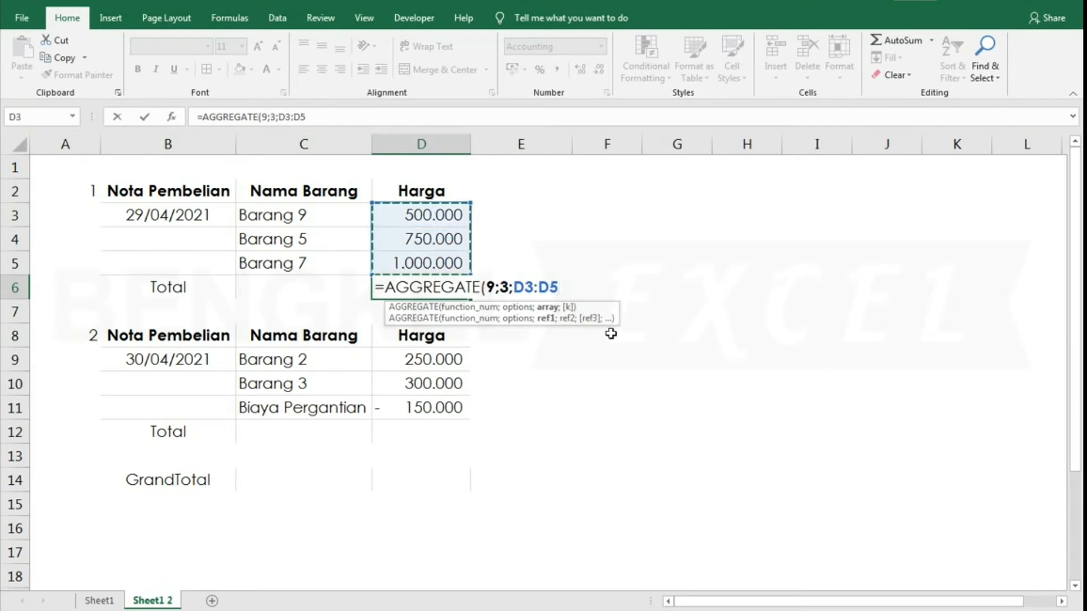
{"action": "type", "text": ")"}
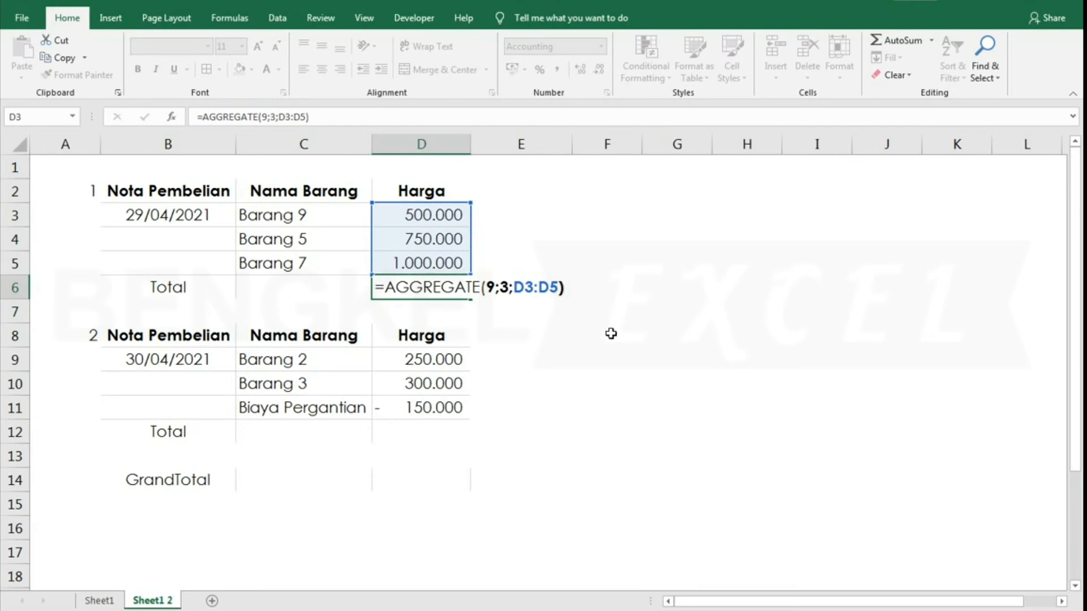
{"action": "key", "text": "Return"}
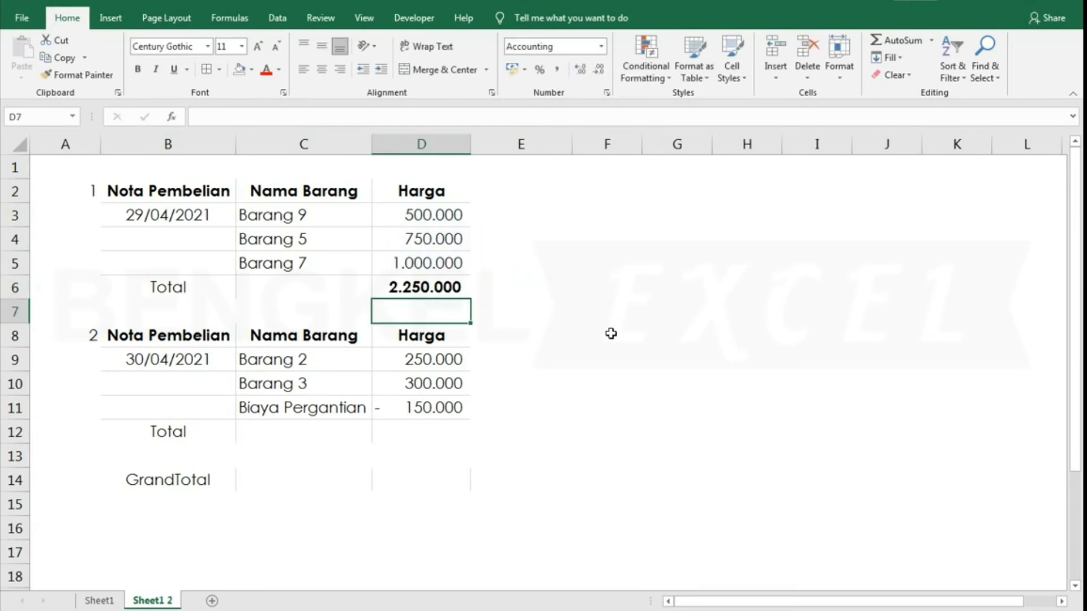
Start an AGGREGATE formula in the second note's Total cell D12 with function number 9 - SUM
{"action": "left_click", "coordinate": [438, 434]}
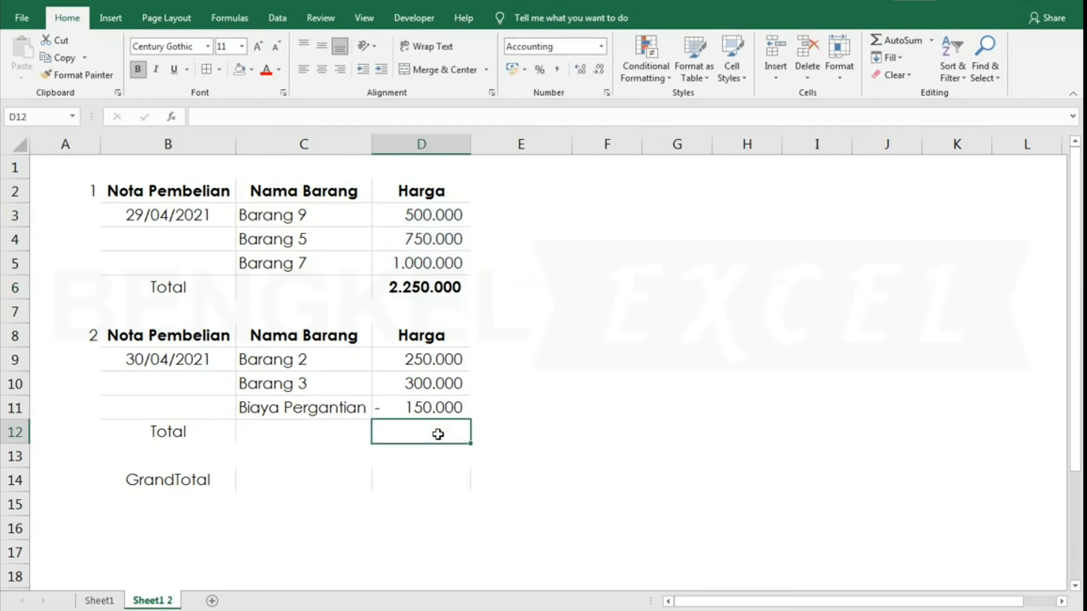
{"action": "type", "text": "=ag"}
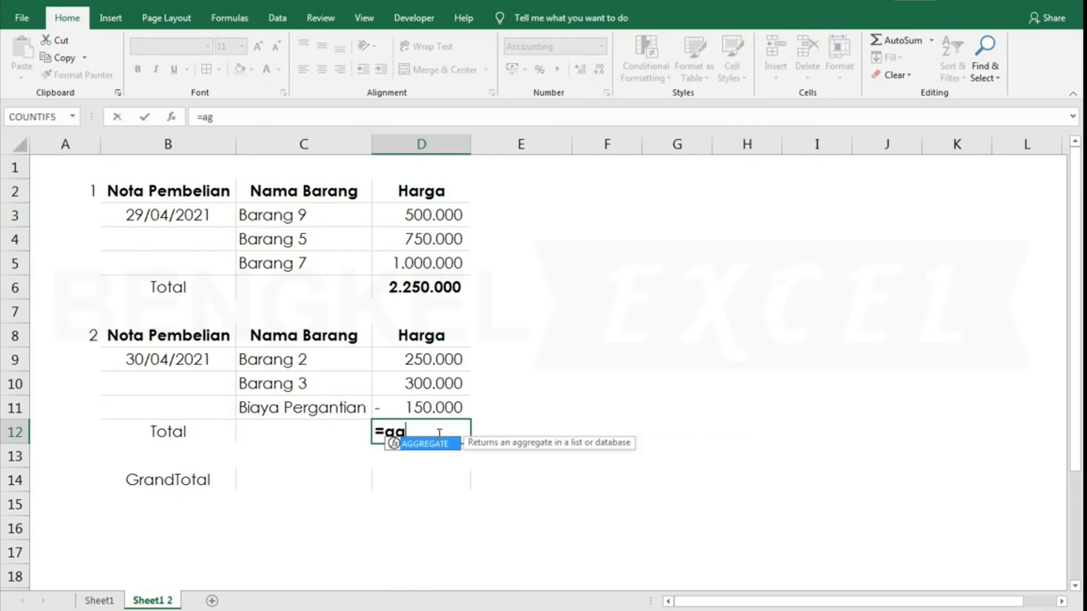
{"action": "key", "text": "Tab"}
{"action": "key", "text": "Down"}
{"action": "key", "text": "Down"}
{"action": "key", "text": "Down"}
{"action": "key", "text": "Down"}
{"action": "key", "text": "Down"}
{"action": "key", "text": "Down"}
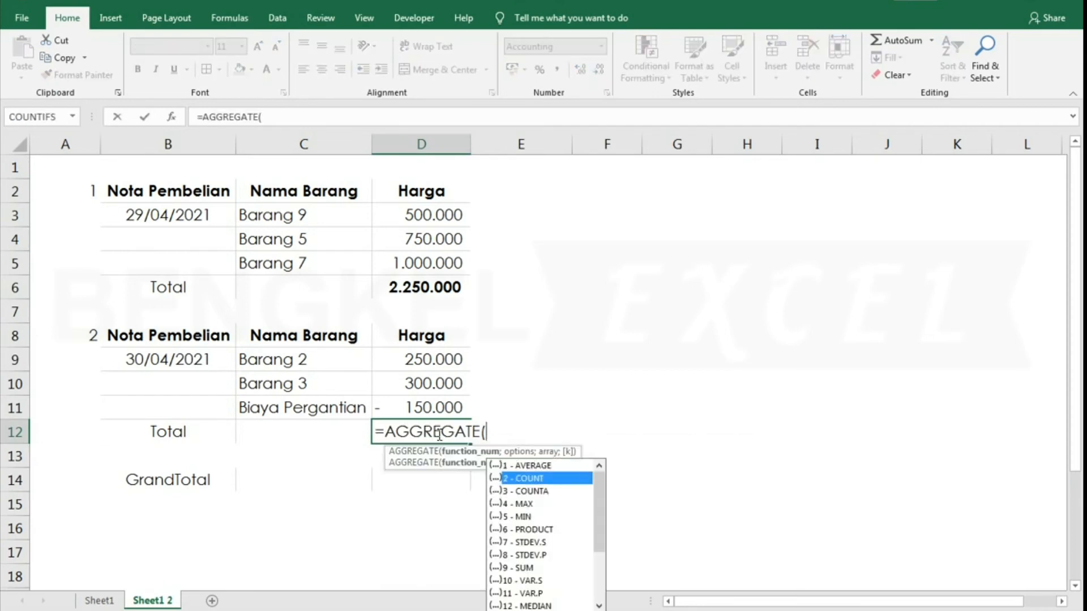
{"action": "key", "text": "Down"}
{"action": "key", "text": "Down"}
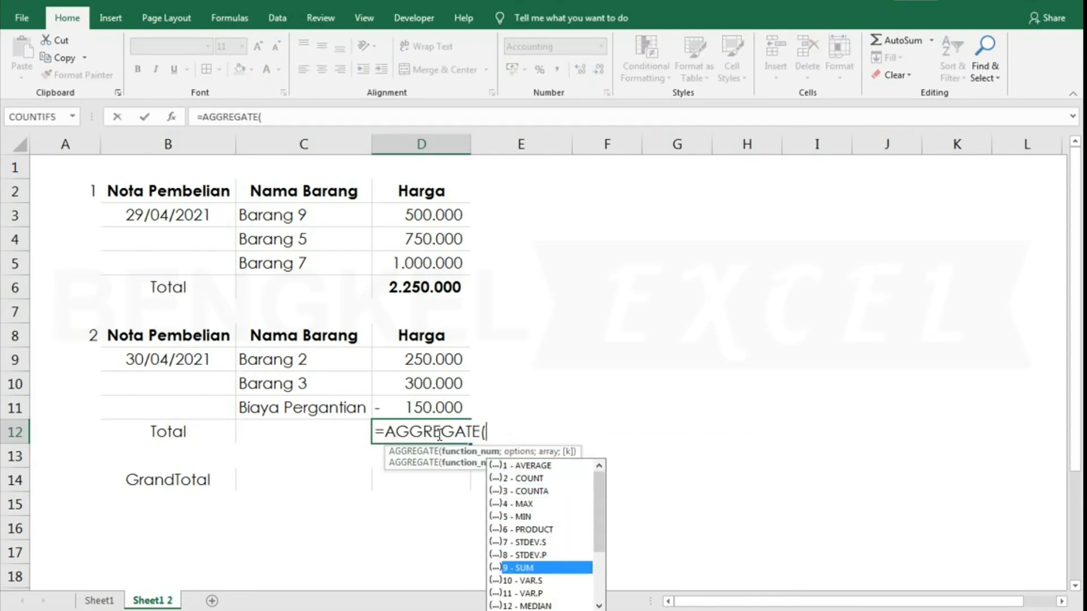
{"action": "key", "text": "Tab"}
Set the options argument of the D12 formula to 3 - Ignore hidden rows, error values, nested SUBTOTAL and AGGREGATE functions
{"action": "type", "text": ";"}
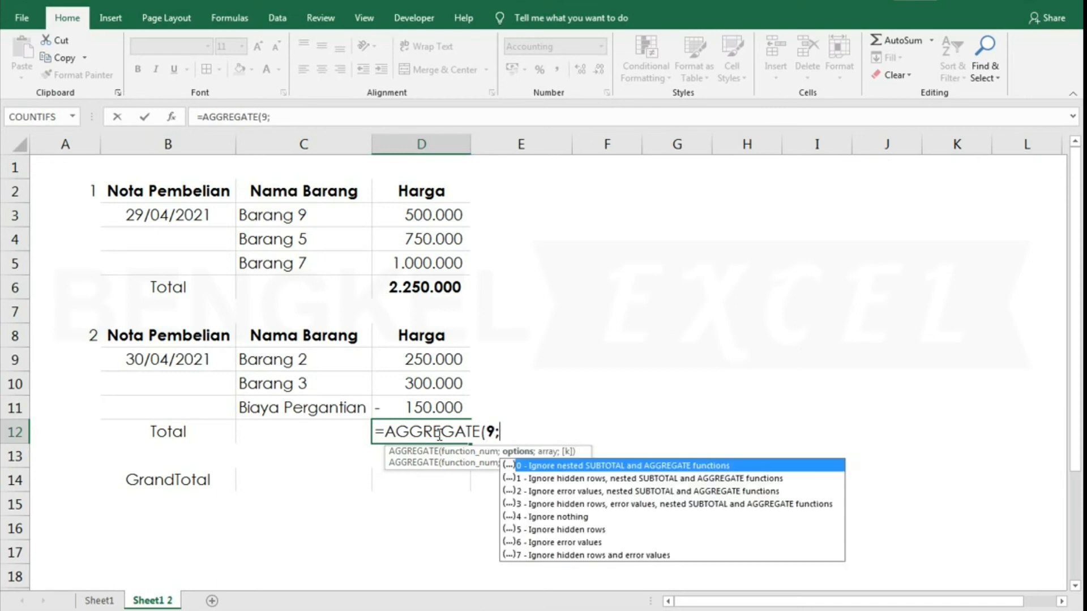
{"action": "key", "text": "Down"}
{"action": "key", "text": "Down"}
{"action": "key", "text": "Down"}
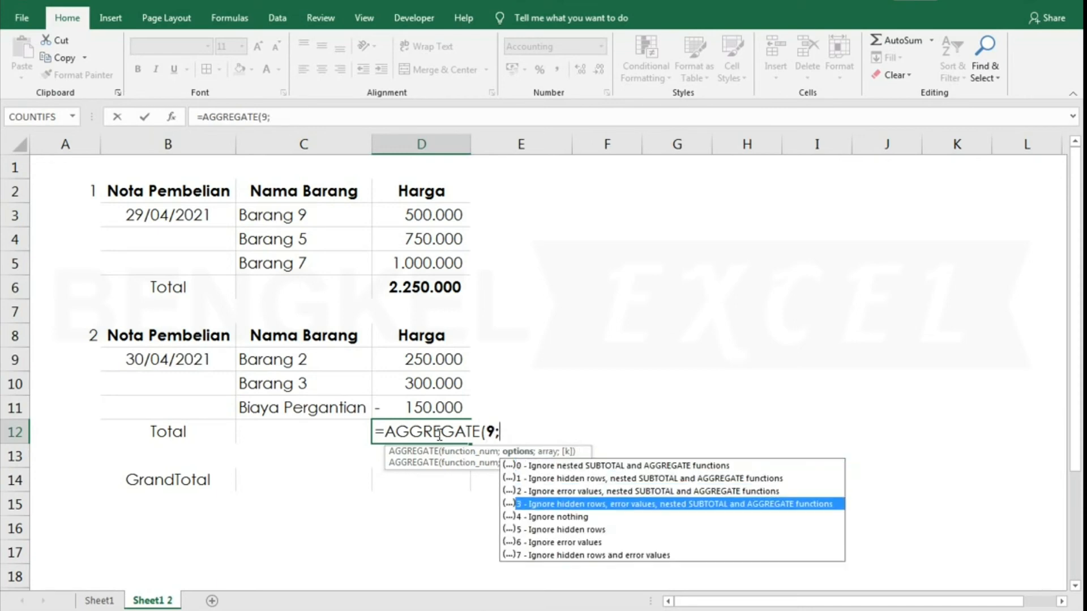
{"action": "key", "text": "Tab"}
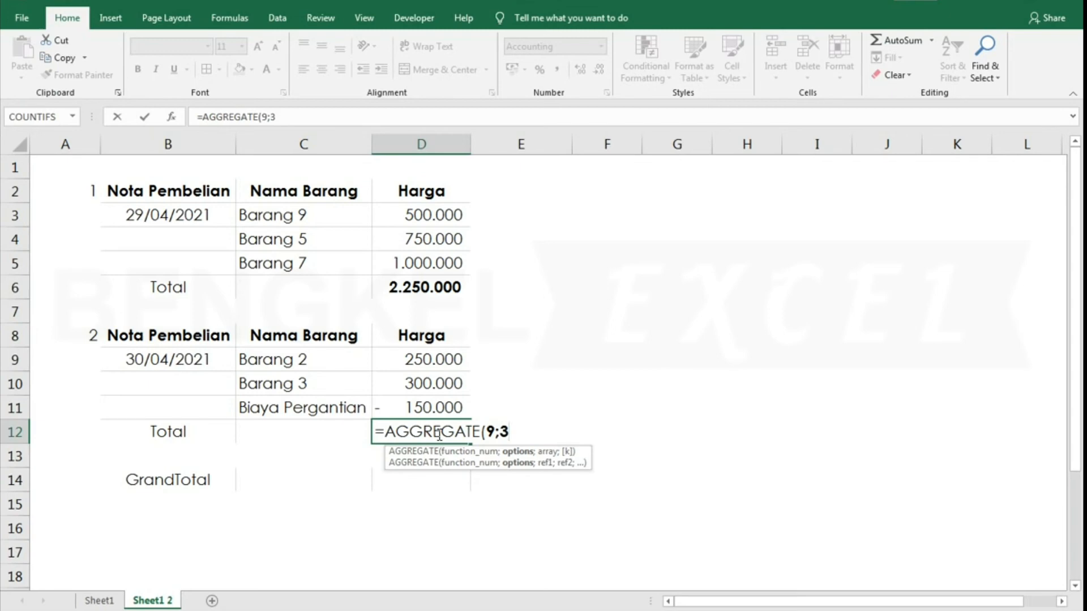
Complete the AGGREGATE formula in D12 with the Harga range D9:D11 and select the GrandTotal cell D14
{"action": "type", "text": ";"}
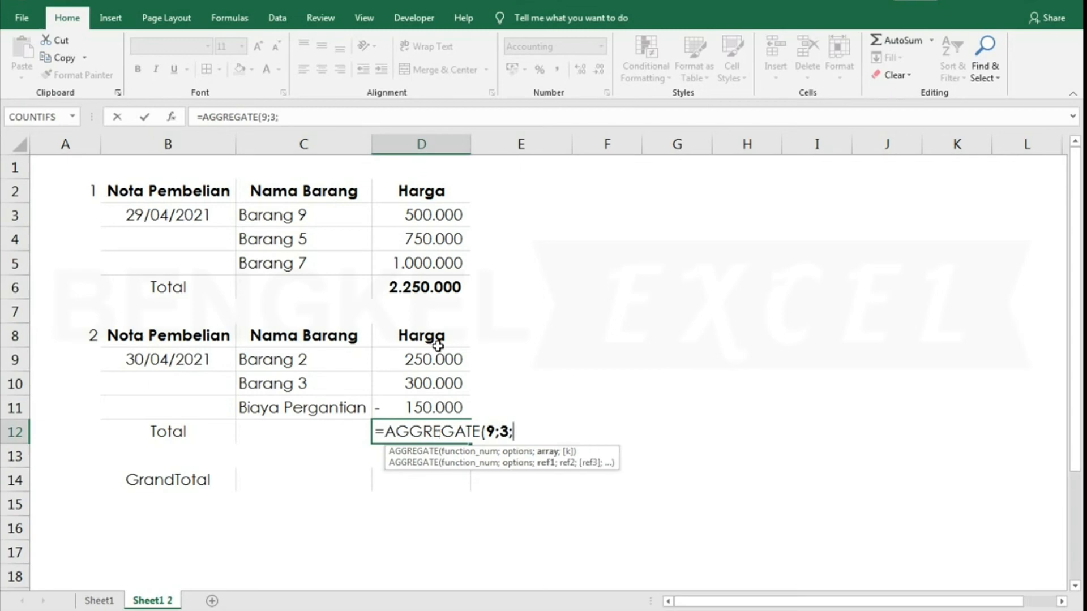
{"action": "left_click_drag", "start_coordinate": [436, 358], "coordinate": [435, 408]}
{"action": "type", "text": ")"}
{"action": "key", "text": "Return"}
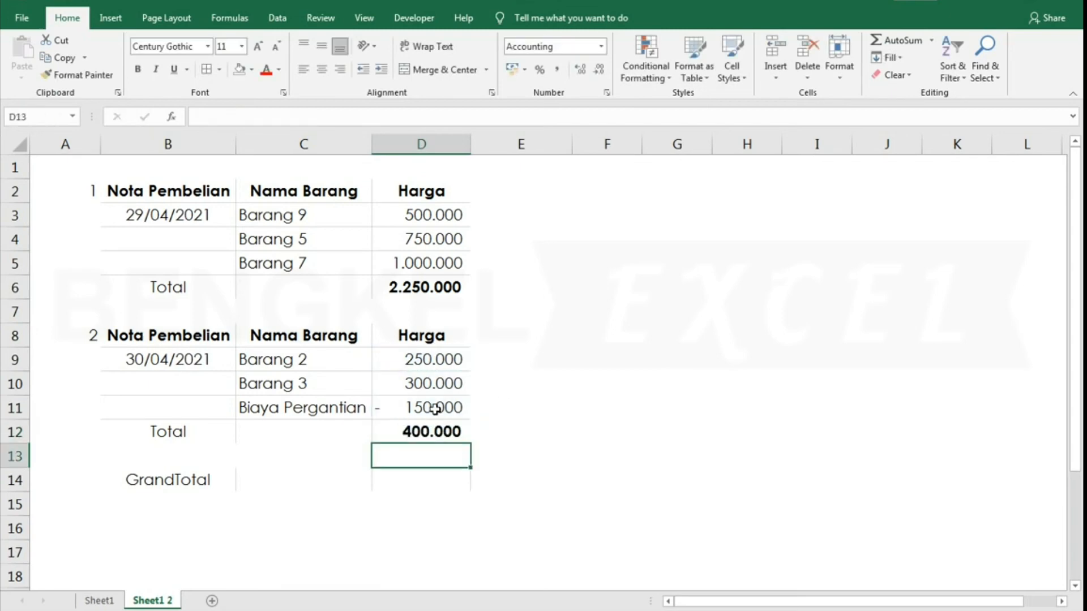
{"action": "key", "text": "Up"}
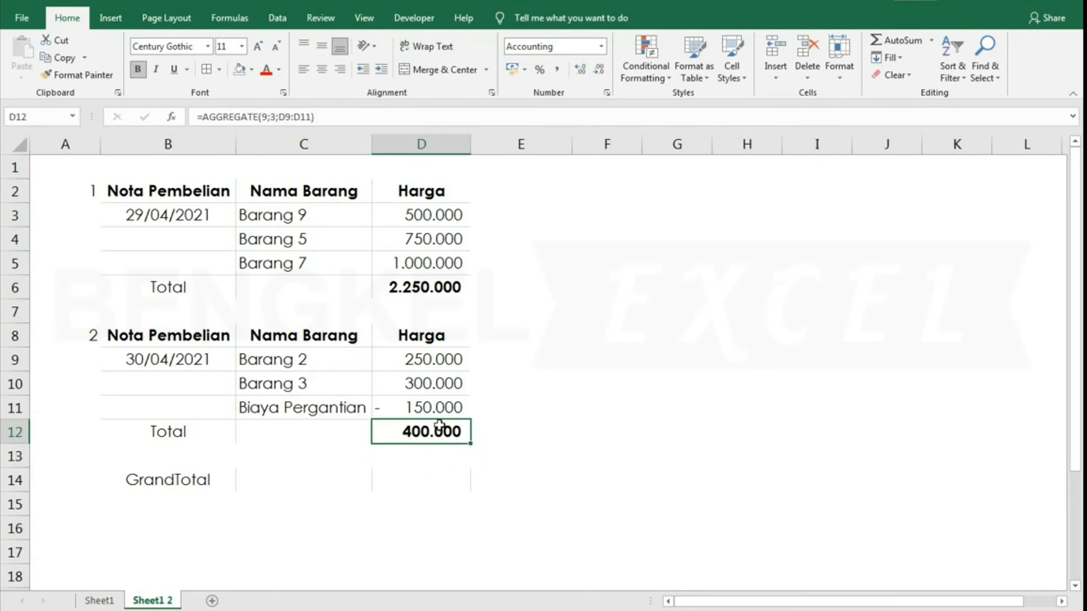
{"action": "key", "text": "Down"}
{"action": "key", "text": "Down"}
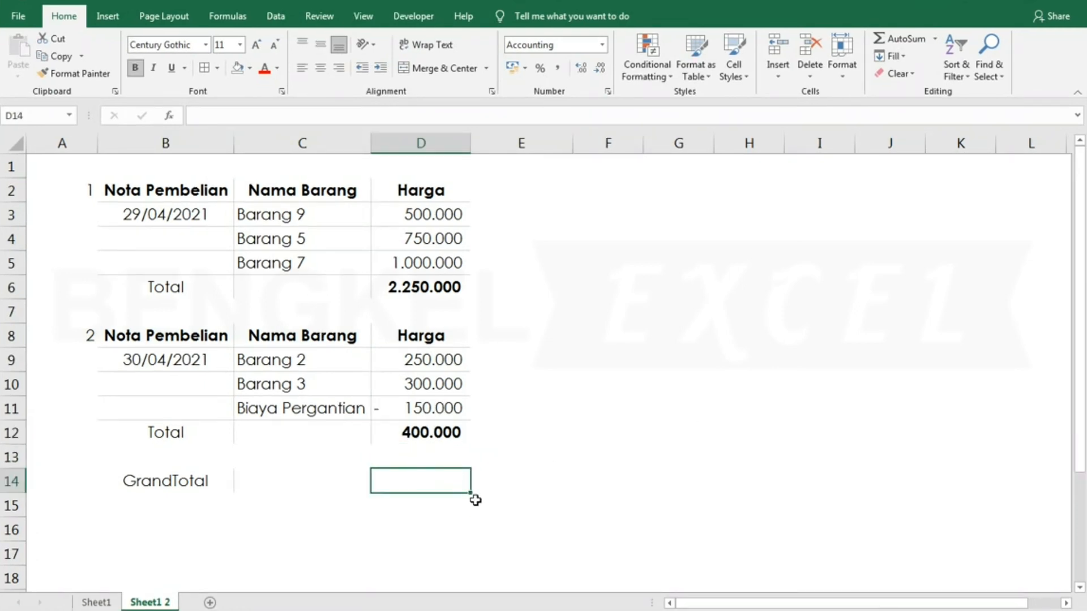
Add the two note totals in the GrandTotal cell D14 with the formula =D6+D12
{"action": "left_click", "coordinate": [448, 289]}
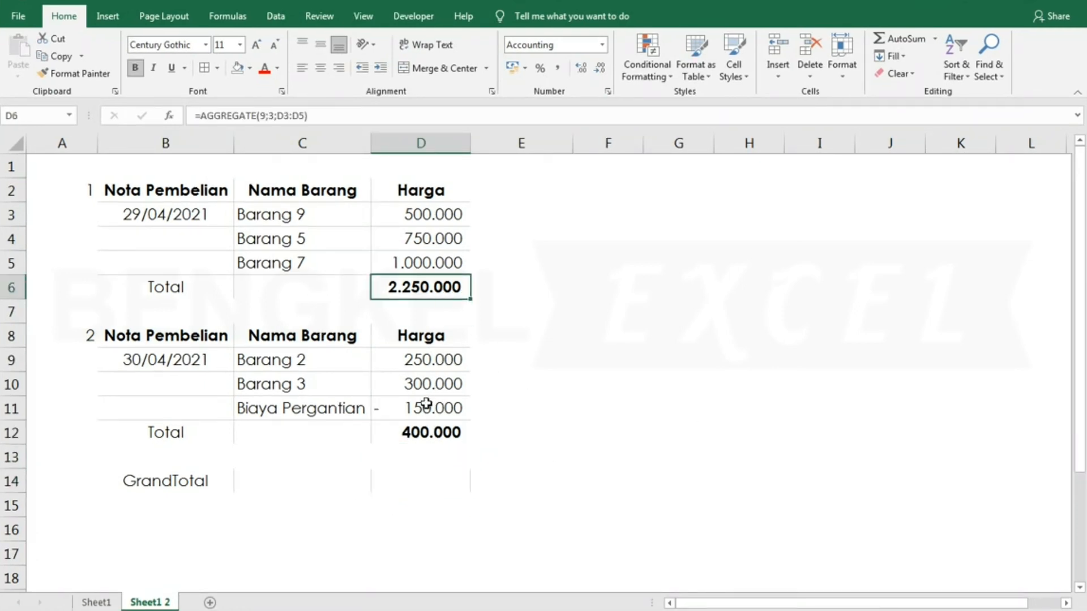
{"action": "left_click", "coordinate": [421, 432]}
{"action": "left_click", "coordinate": [400, 485]}
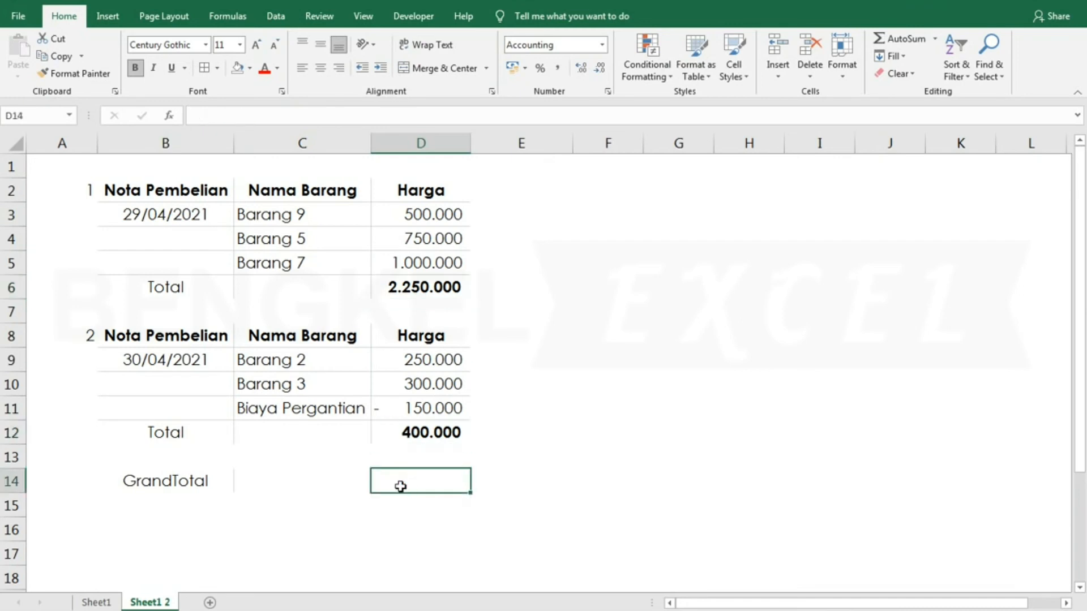
{"action": "type", "text": "="}
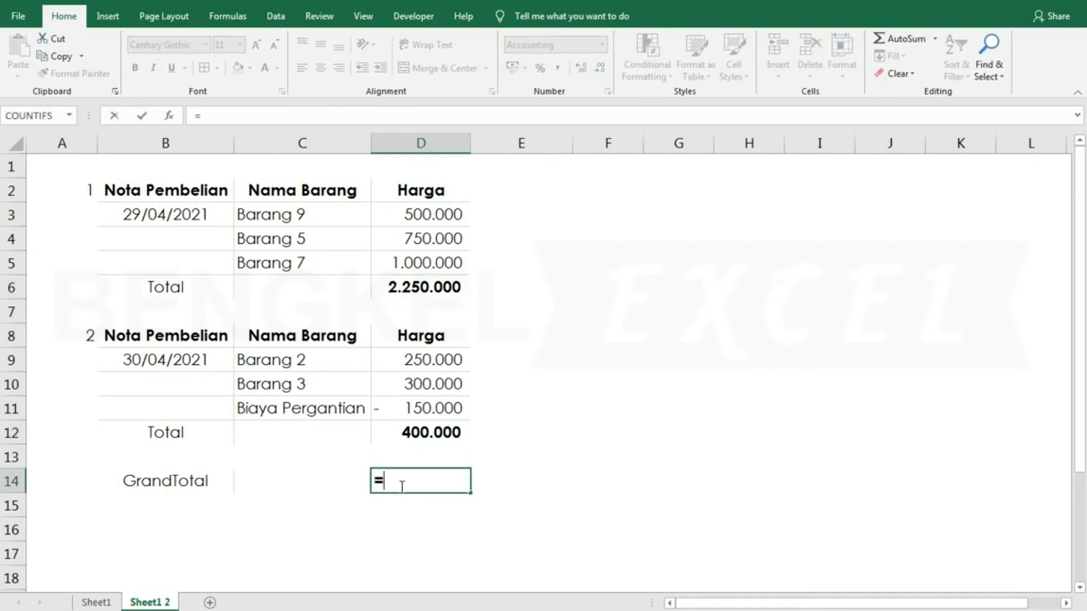
{"action": "left_click", "coordinate": [421, 288]}
{"action": "type", "text": "+"}
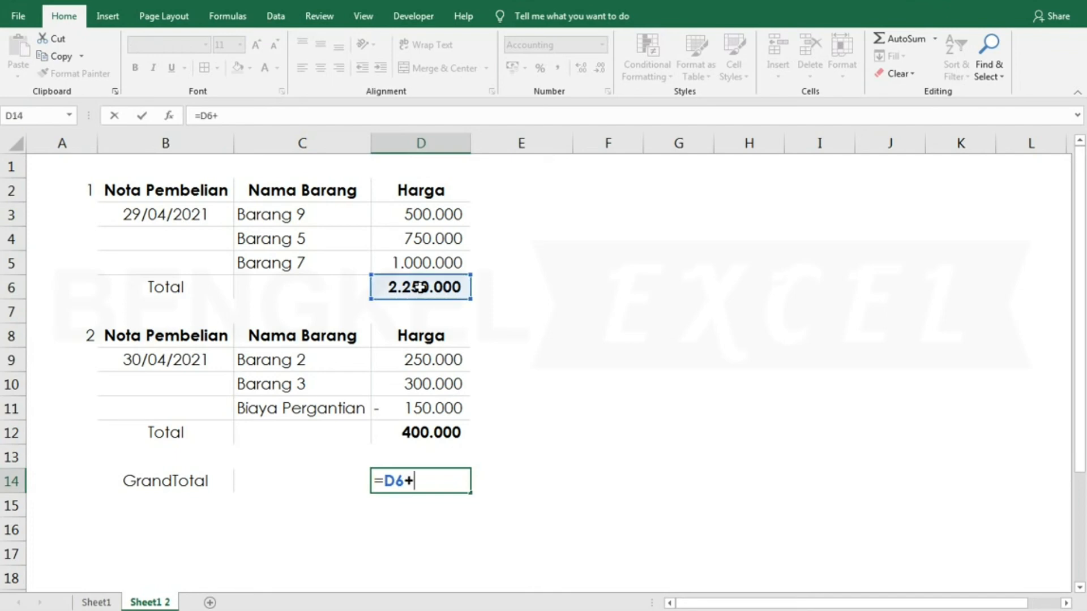
{"action": "left_click", "coordinate": [422, 433]}
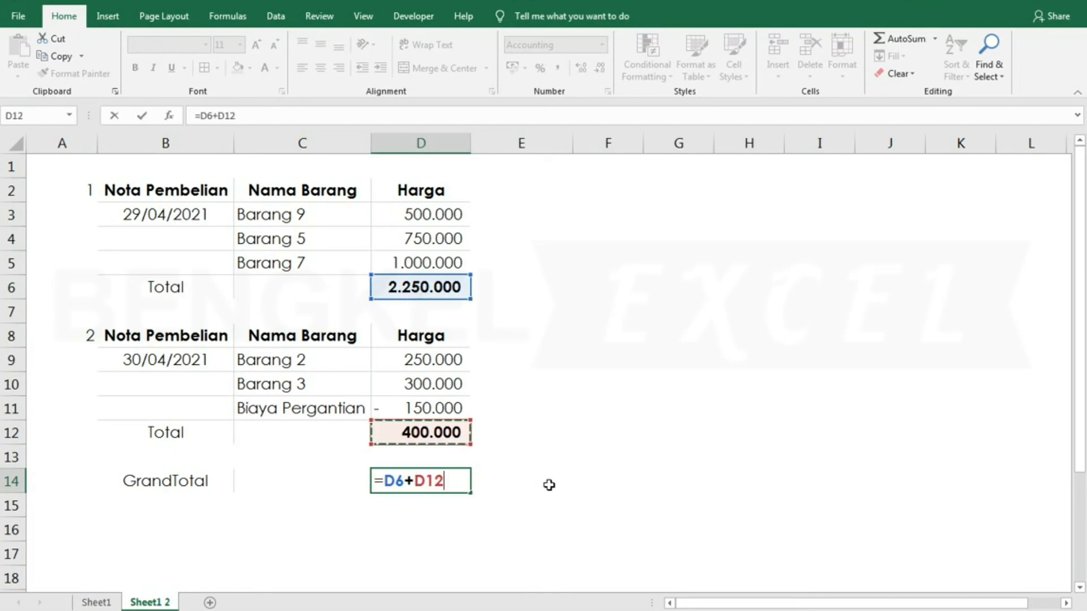
{"action": "key", "text": "Return"}
{"action": "left_click", "coordinate": [413, 483]}
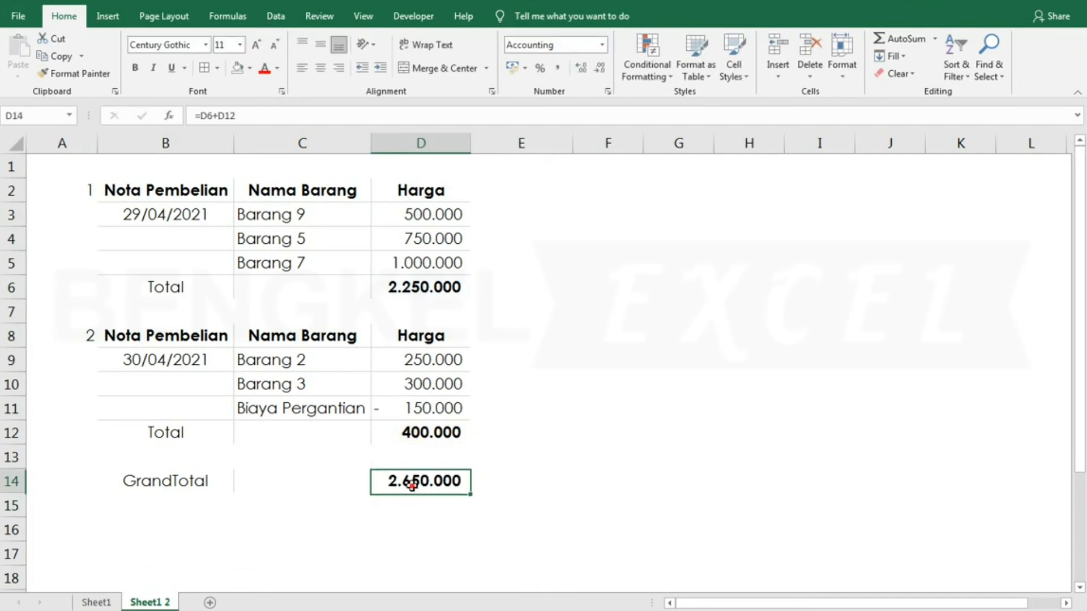
Start an AGGREGATE formula in E14, beside the GrandTotal, with function number 9 - SUM
{"action": "left_click", "coordinate": [496, 483]}
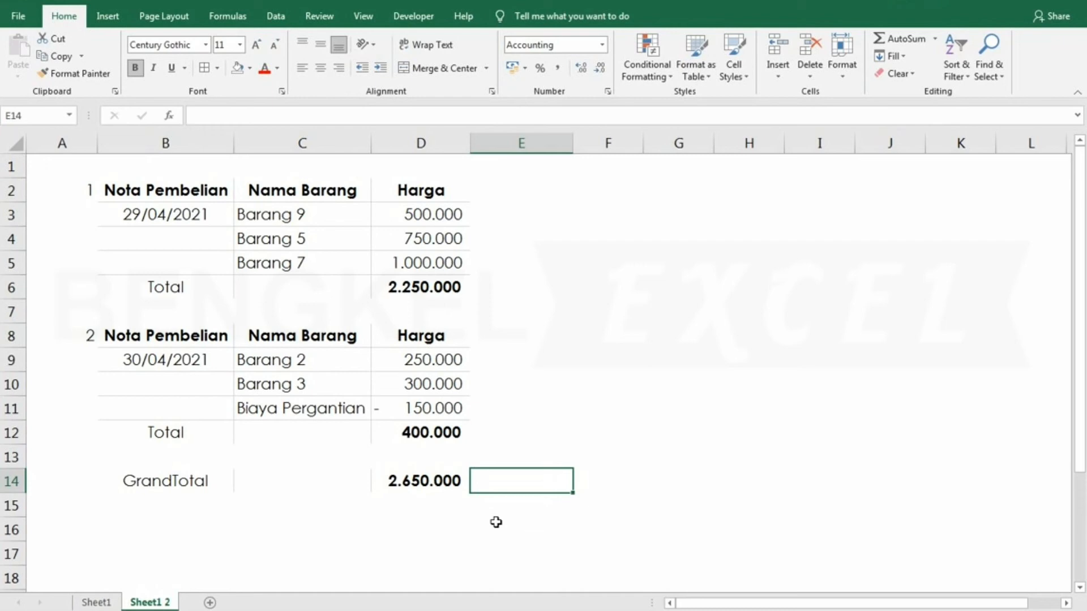
{"action": "type", "text": "=a"}
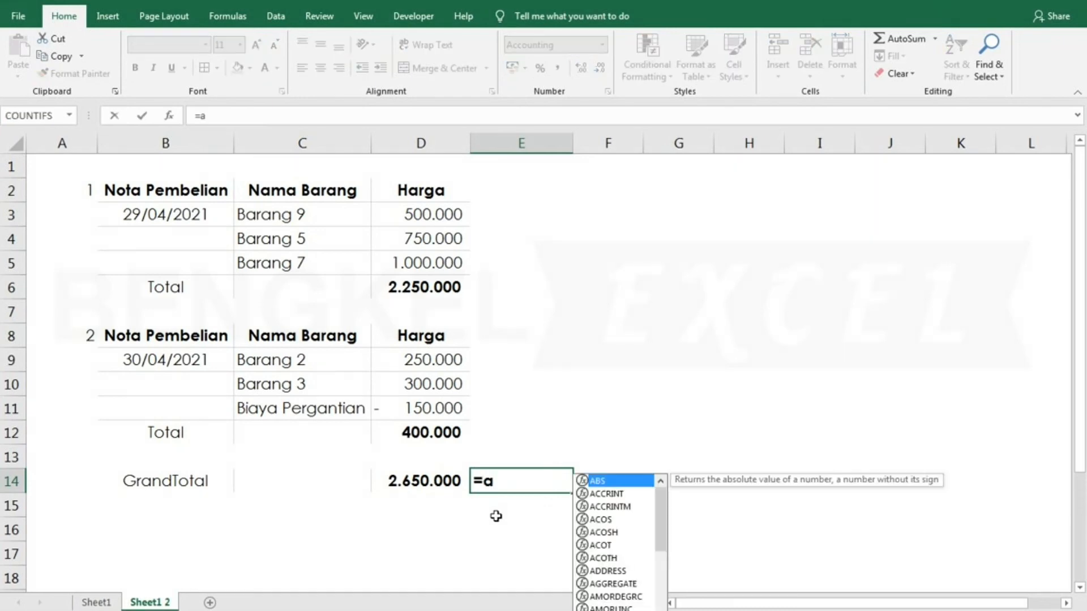
{"action": "type", "text": "g"}
{"action": "key", "text": "Tab"}
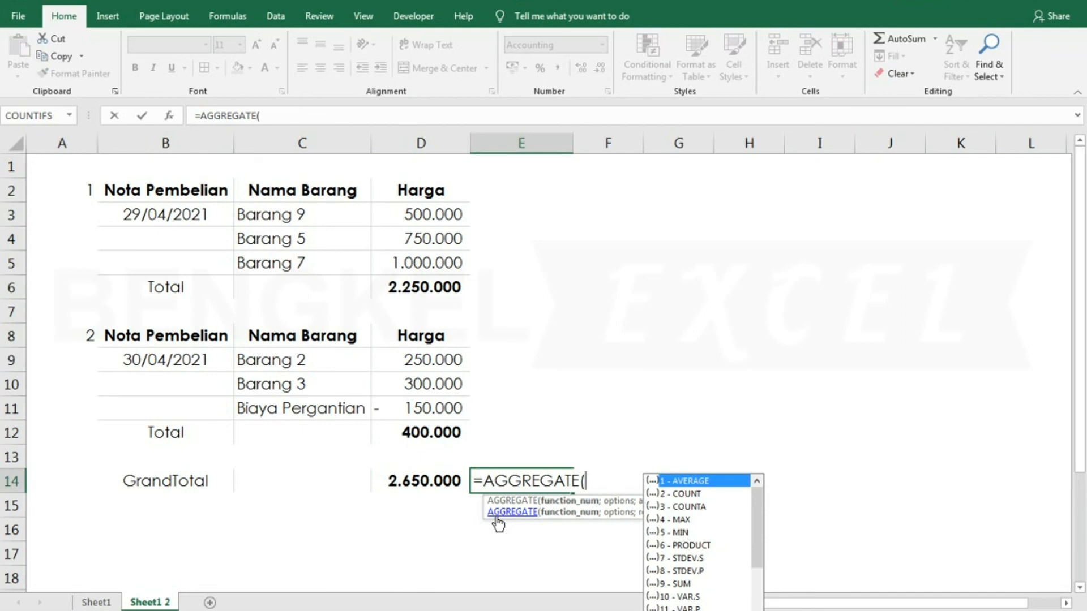
{"action": "key", "text": "Down"}
{"action": "key", "text": "Down"}
{"action": "key", "text": "Down"}
{"action": "key", "text": "Down"}
{"action": "key", "text": "Down"}
{"action": "key", "text": "Down"}
{"action": "key", "text": "Down"}
{"action": "key", "text": "Down"}
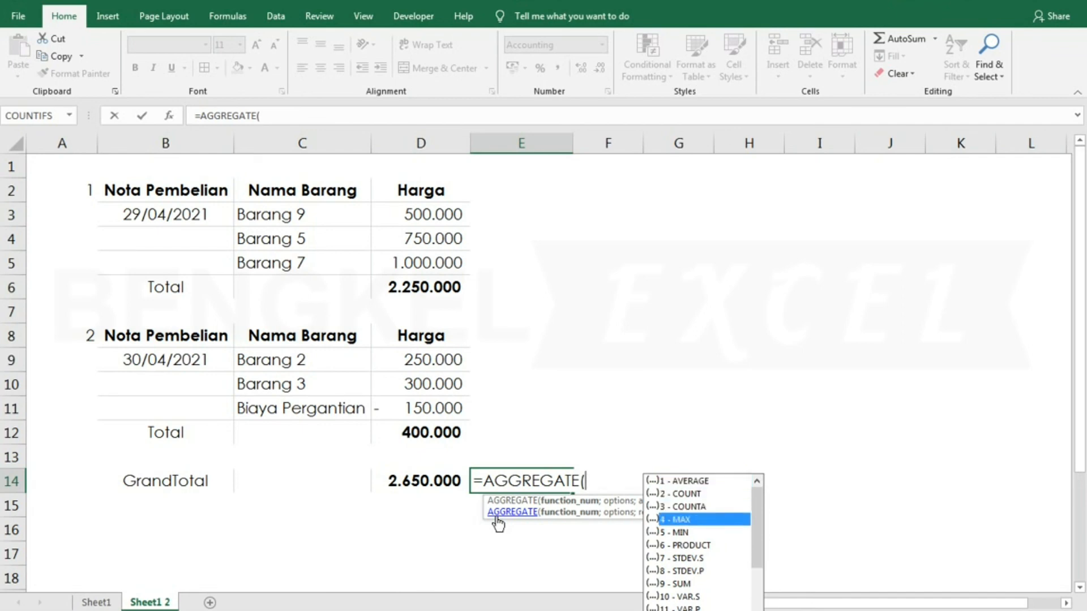
{"action": "key", "text": "Tab"}
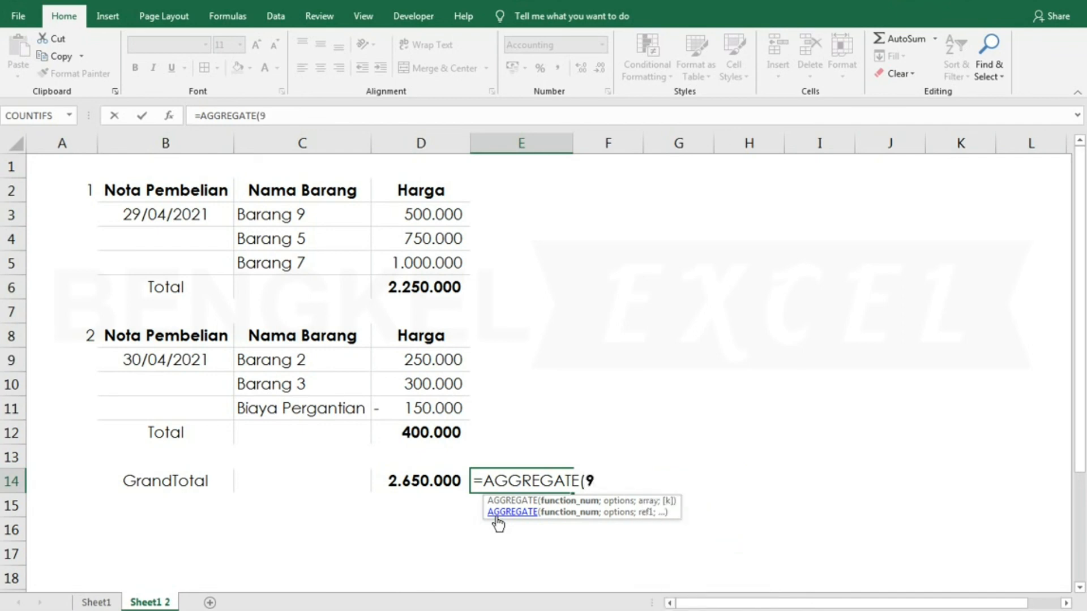
Set the options argument of the E14 formula to 0 - Ignore nested SUBTOTAL and AGGREGATE functions
{"action": "type", "text": ";"}
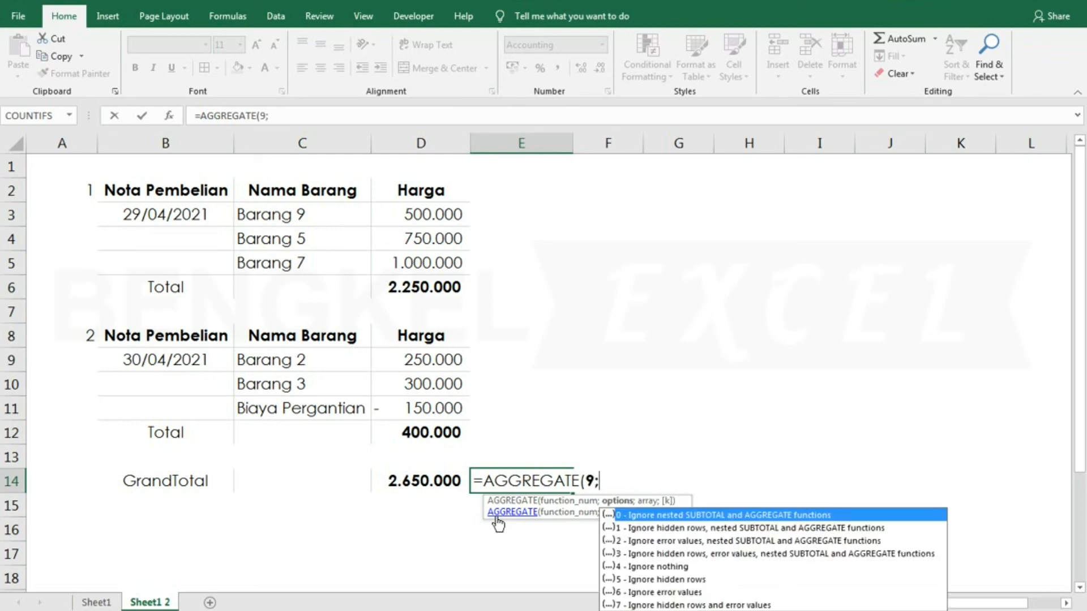
{"action": "key", "text": "Down"}
{"action": "key", "text": "Down"}
{"action": "key", "text": "Down"}
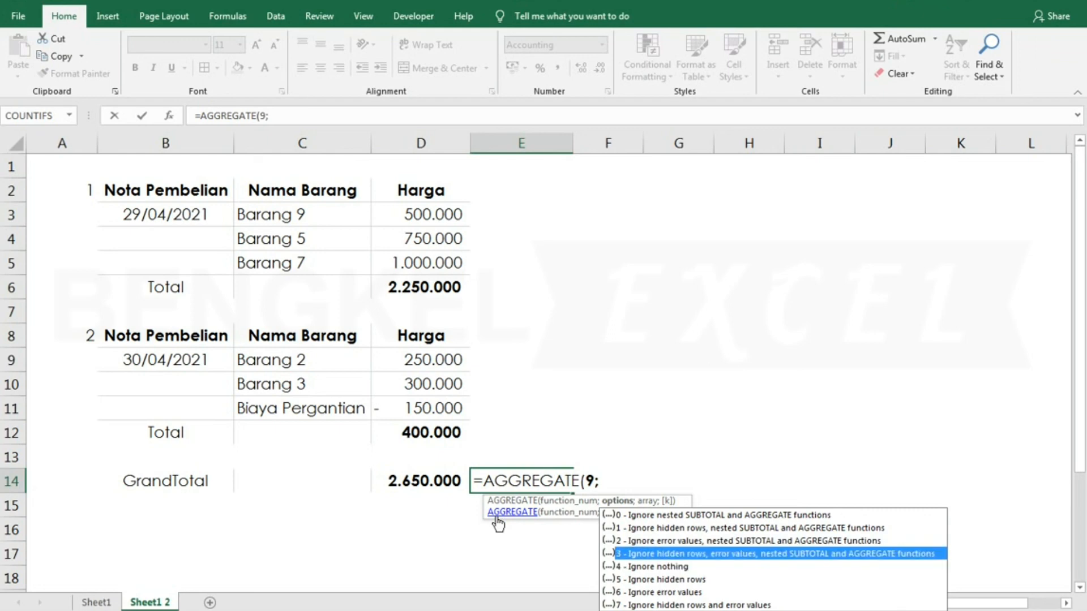
{"action": "key", "text": "Up"}
{"action": "key", "text": "Up"}
{"action": "key", "text": "Up"}
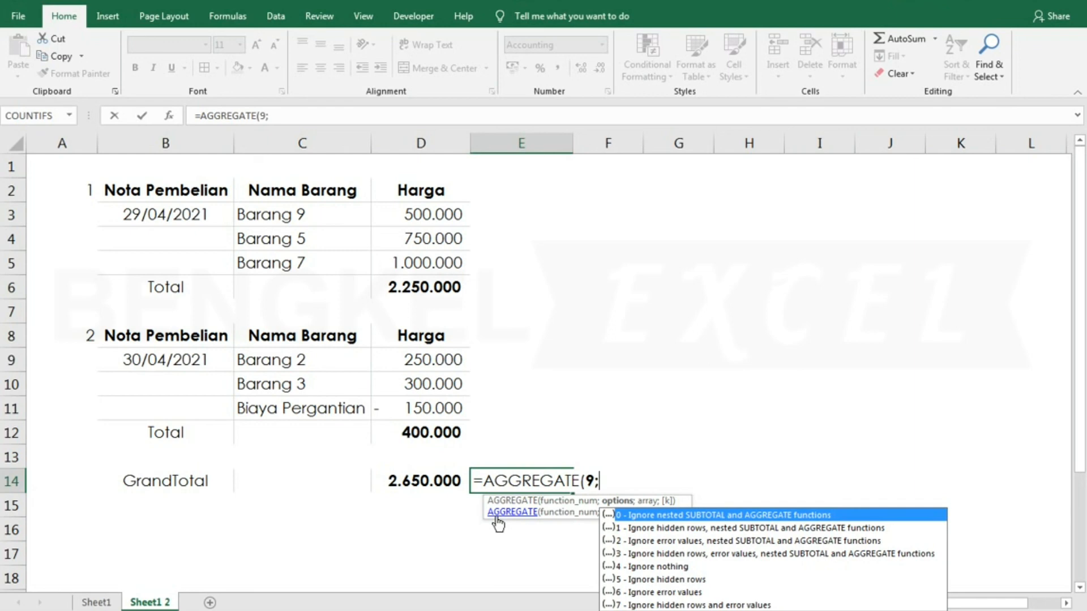
{"action": "type", "text": "0"}
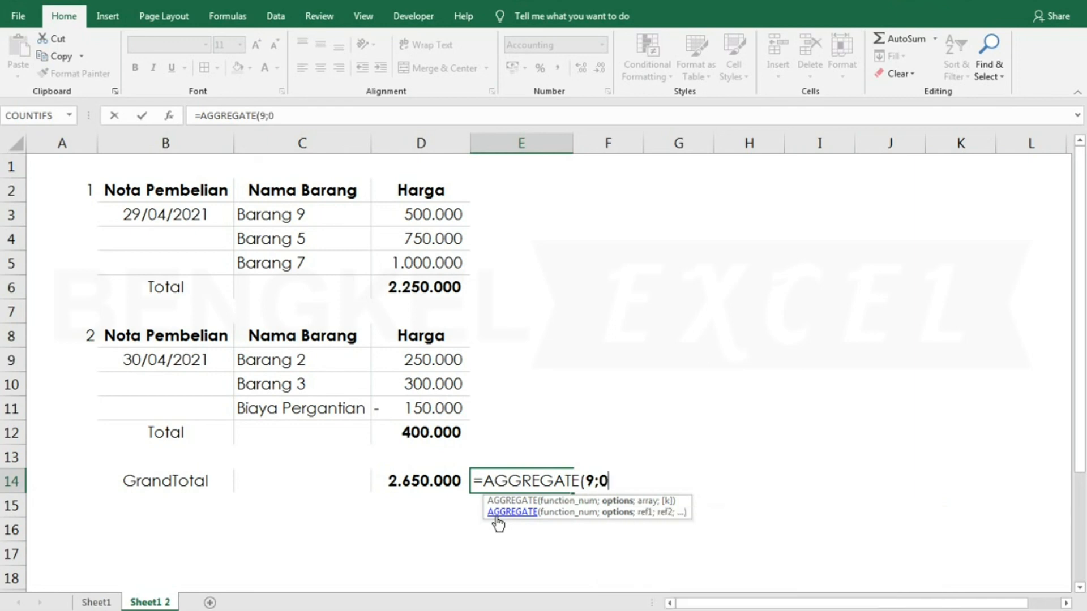
Complete the AGGREGATE formula in E14 with the range D2:D12 spanning both notes, and reselect the cell
{"action": "type", "text": ";"}
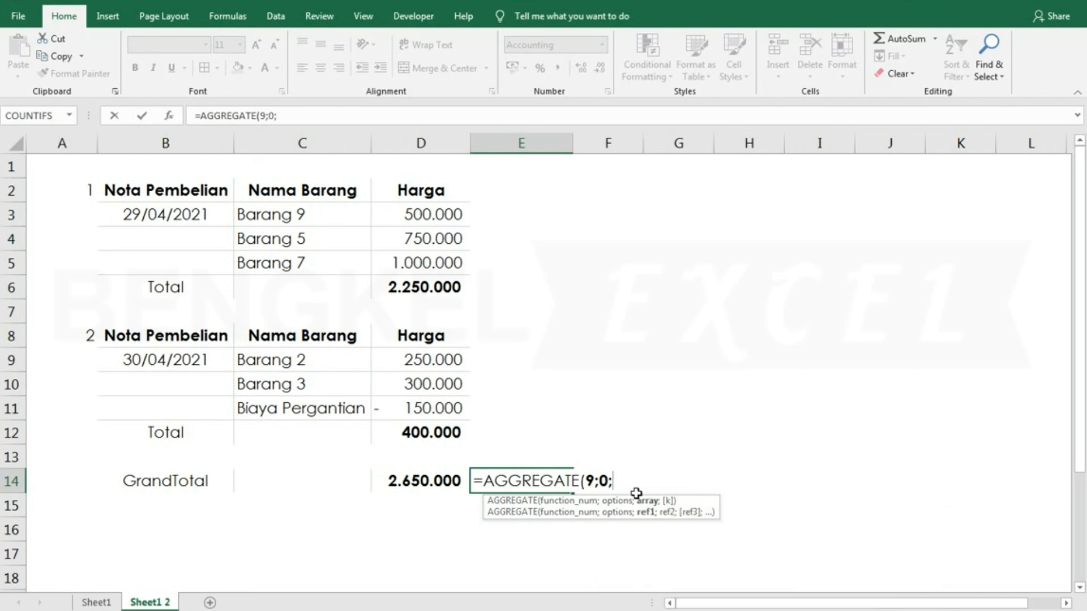
{"action": "left_click_drag", "start_coordinate": [423, 190], "coordinate": [434, 433]}
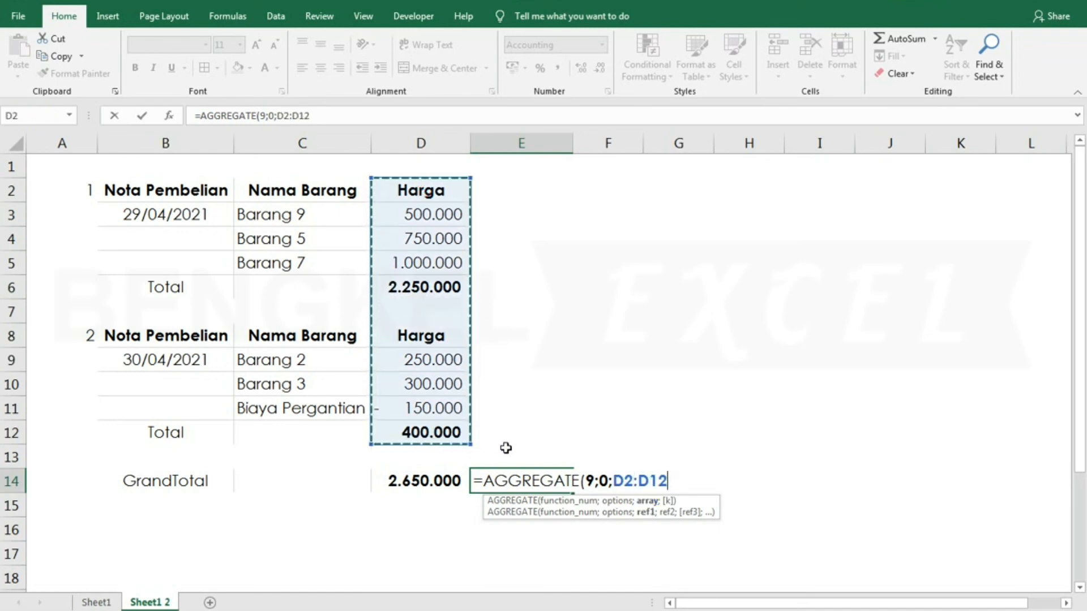
{"action": "type", "text": ")"}
{"action": "key", "text": "Return"}
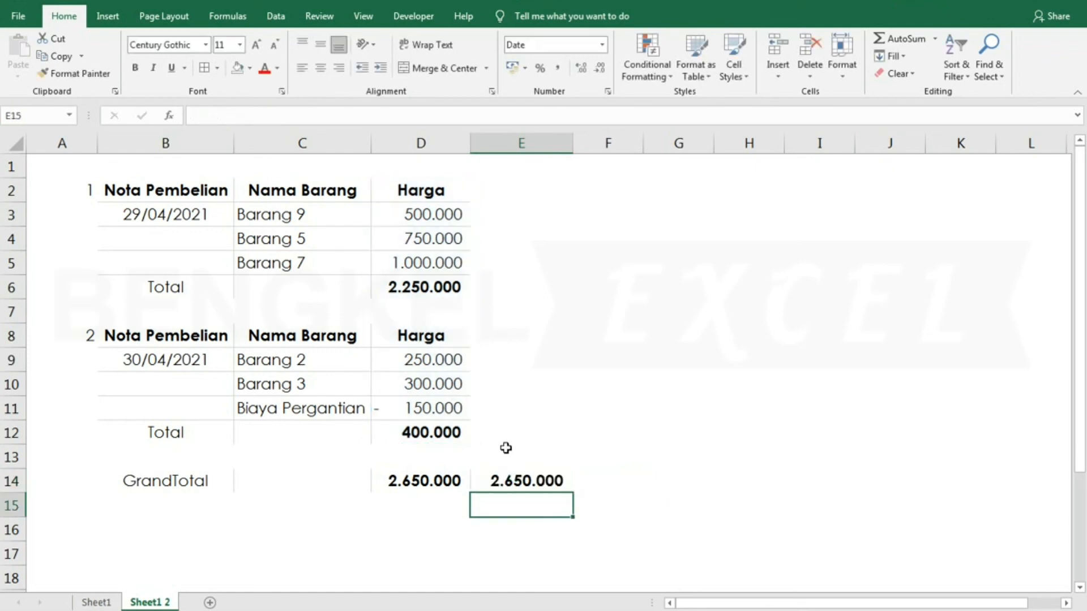
{"action": "left_click", "coordinate": [530, 481]}
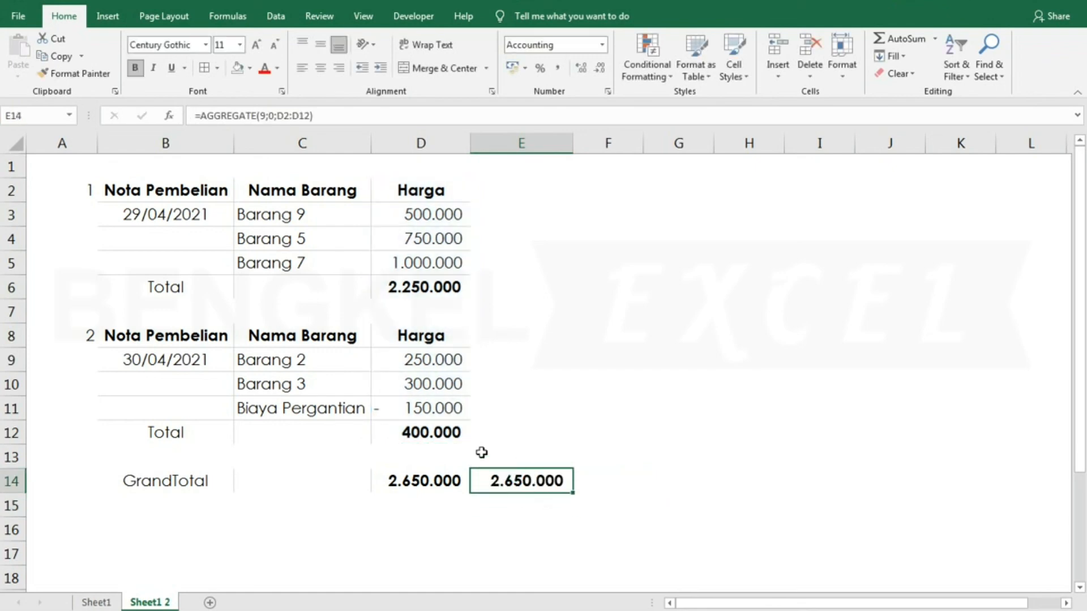
Inspect the formulas and referenced ranges of the note totals D12 and D6 and the grand totals D14 and E14
{"action": "left_click", "coordinate": [440, 436]}
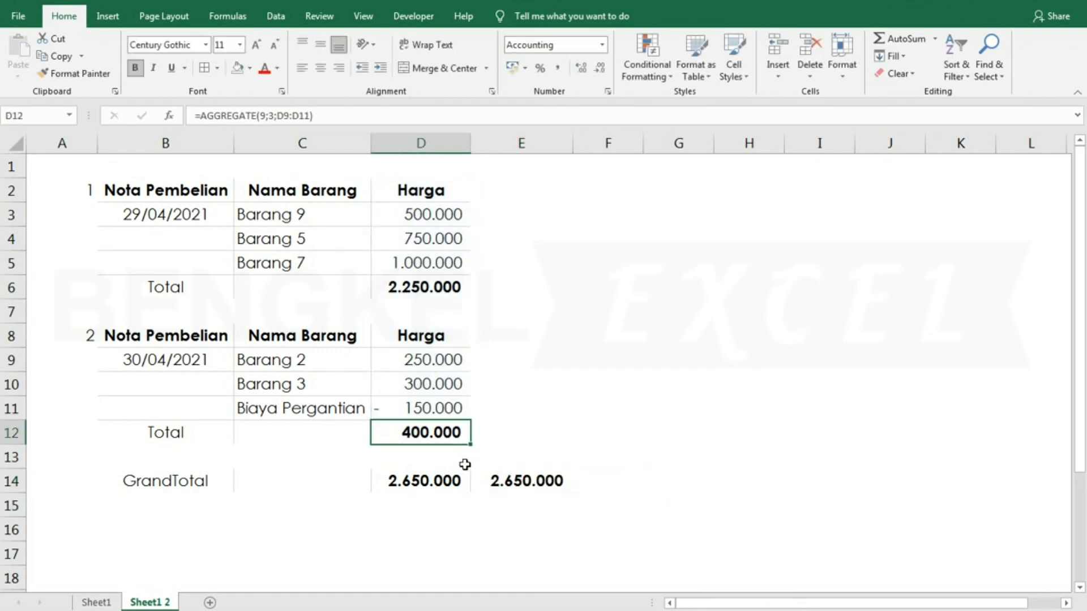
{"action": "double_click", "coordinate": [507, 480]}
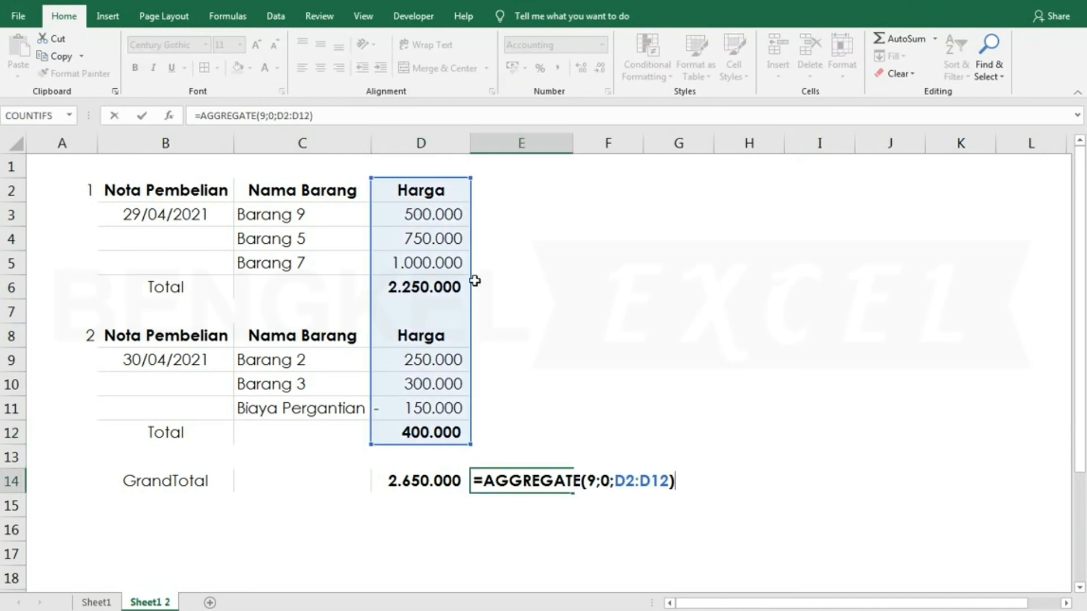
{"action": "key", "text": "Escape"}
{"action": "left_click", "coordinate": [430, 480]}
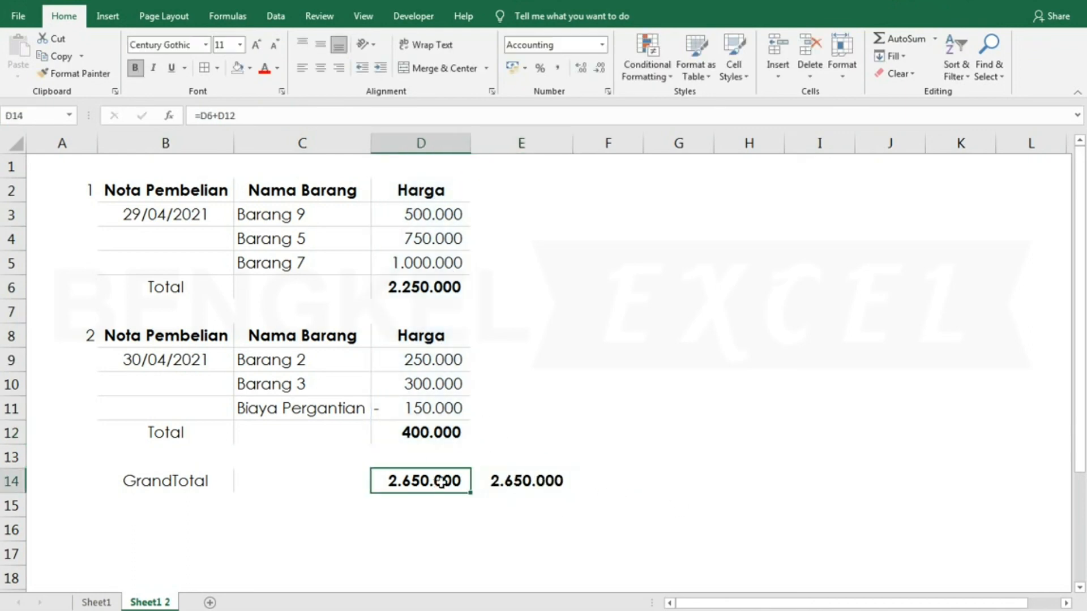
{"action": "double_click", "coordinate": [444, 480]}
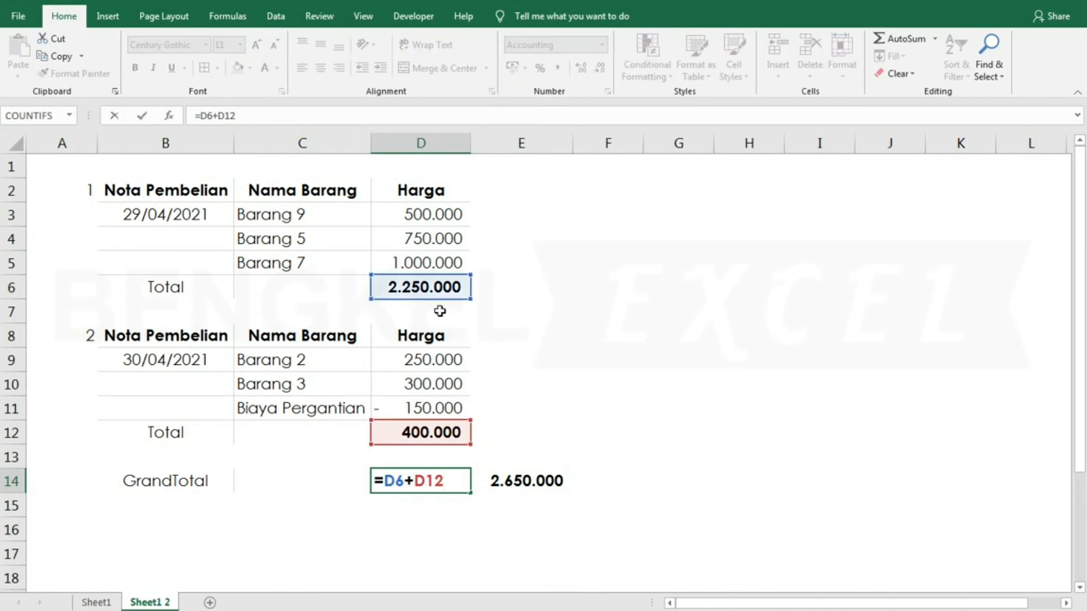
{"action": "key", "text": "Escape"}
{"action": "left_click", "coordinate": [522, 480]}
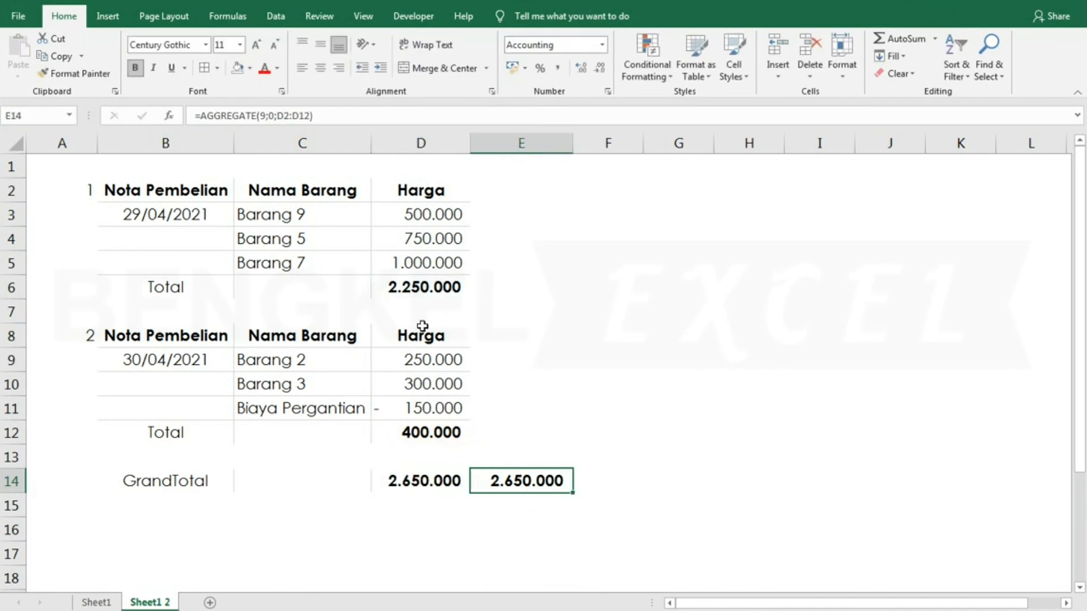
{"action": "left_click", "coordinate": [404, 288]}
{"action": "double_click", "coordinate": [404, 287]}
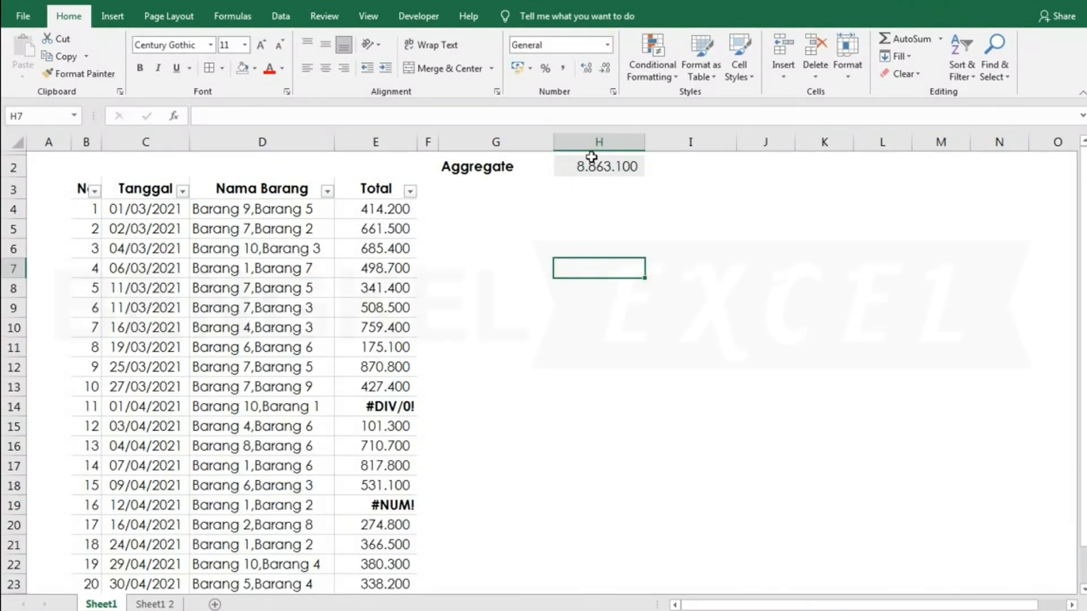
On Sheet1, clear the options argument of the AGGREGATE formula in H2 and review the available ignore options
{"action": "left_click", "coordinate": [593, 167]}
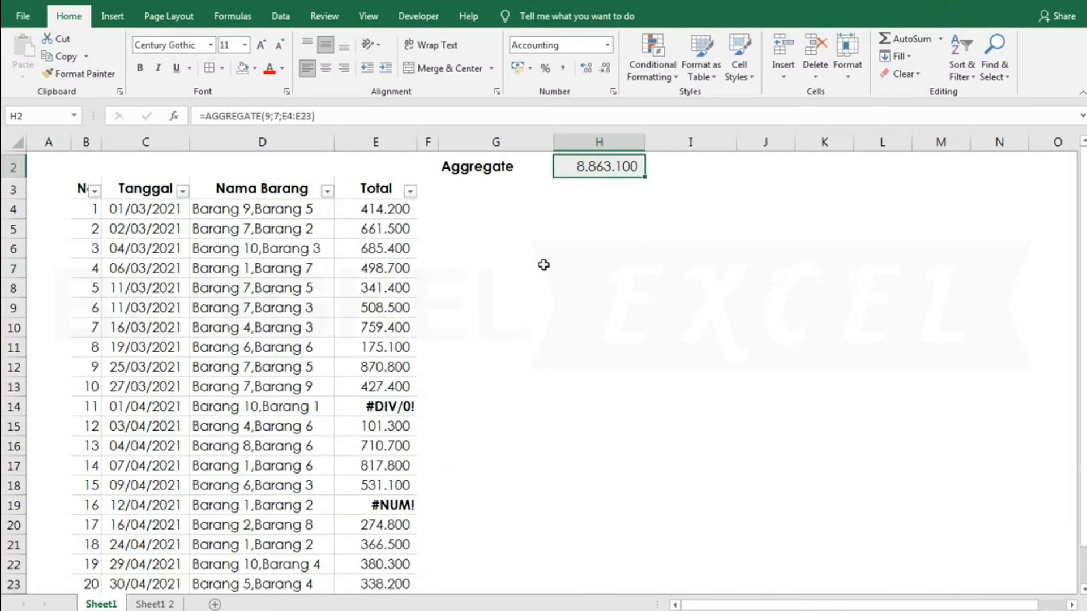
{"action": "key", "text": "F2"}
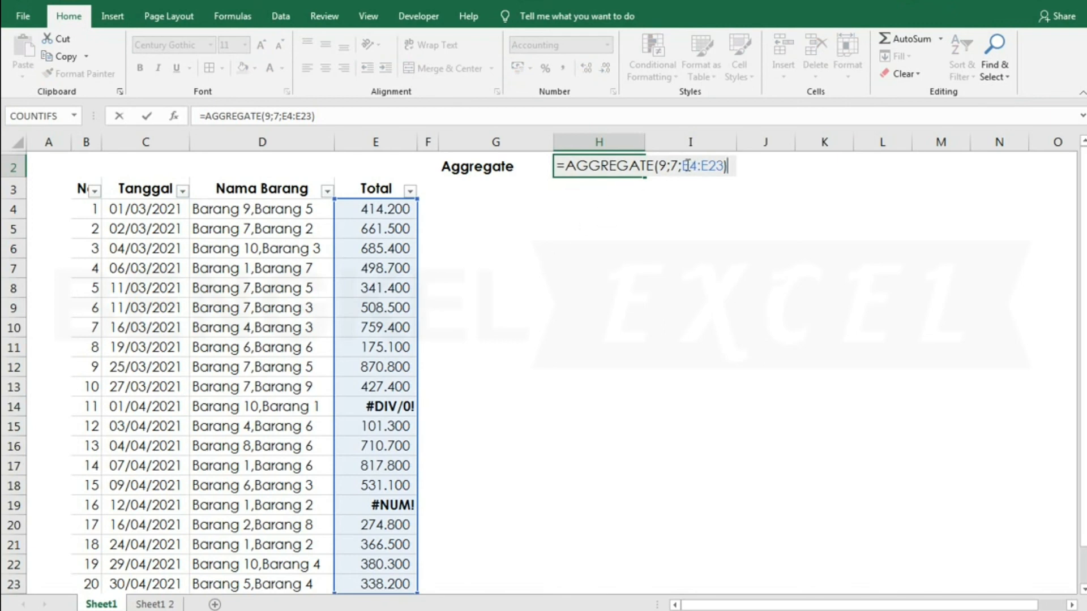
{"action": "left_click", "coordinate": [679, 165]}
{"action": "key", "text": "BackSpace"}
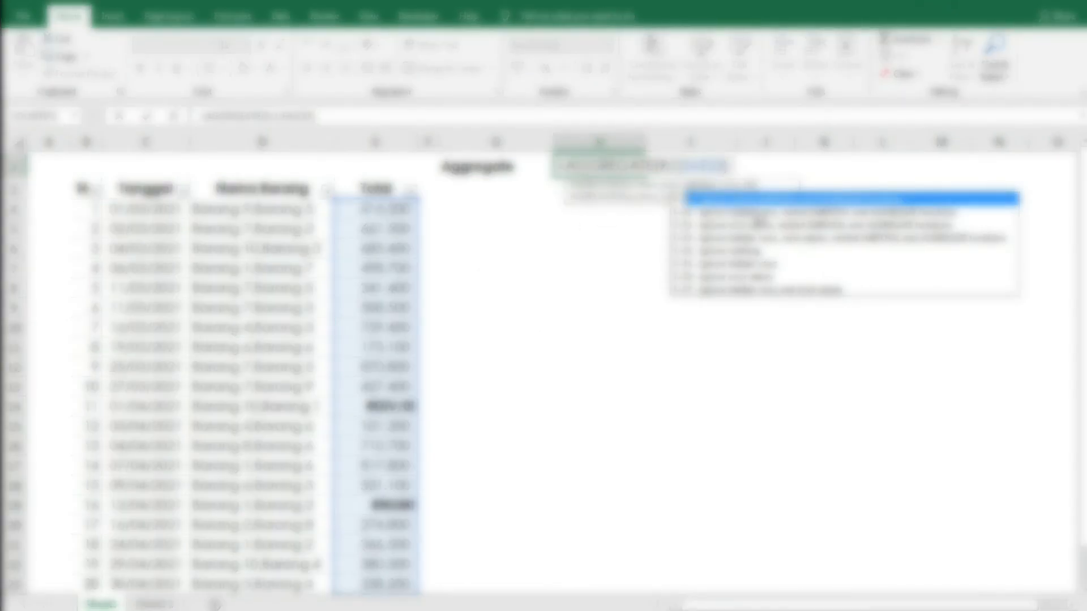
{"action": "left_click", "coordinate": [766, 213]}
{"action": "left_click", "coordinate": [780, 226]}
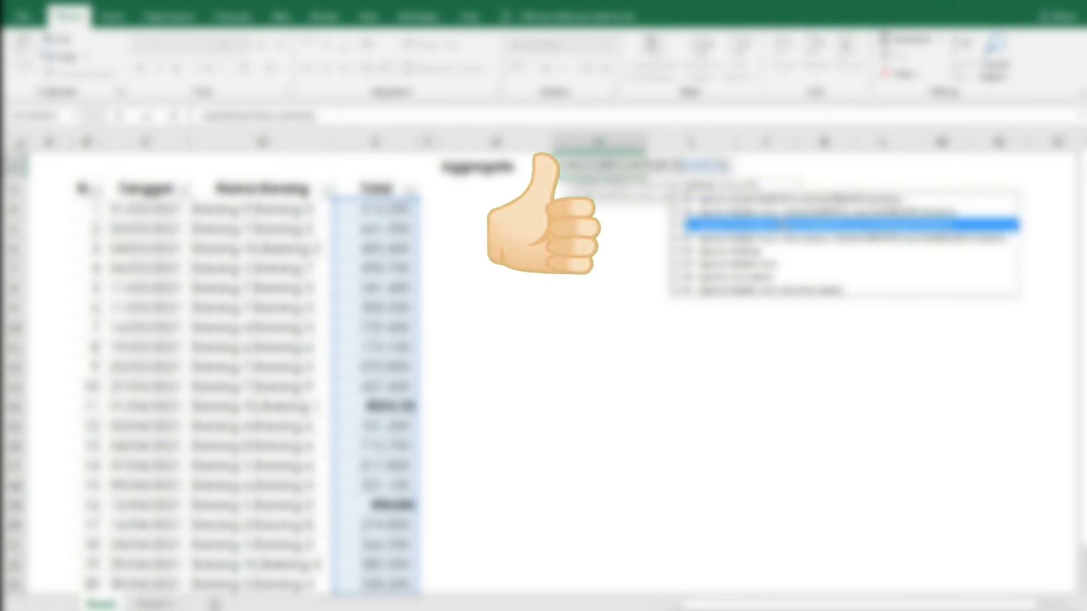